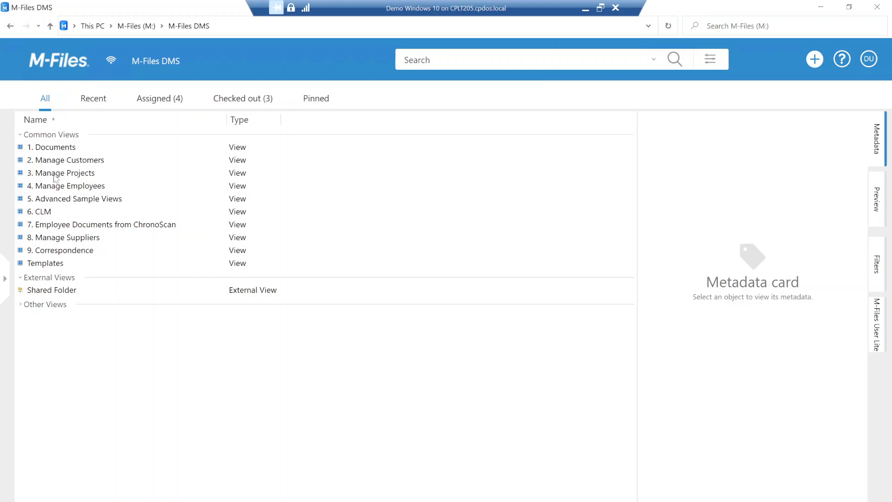
- Open the A&A Consulting (AEC) folder in the Projects by Customer view under Manage Projects
double_click(79, 173)
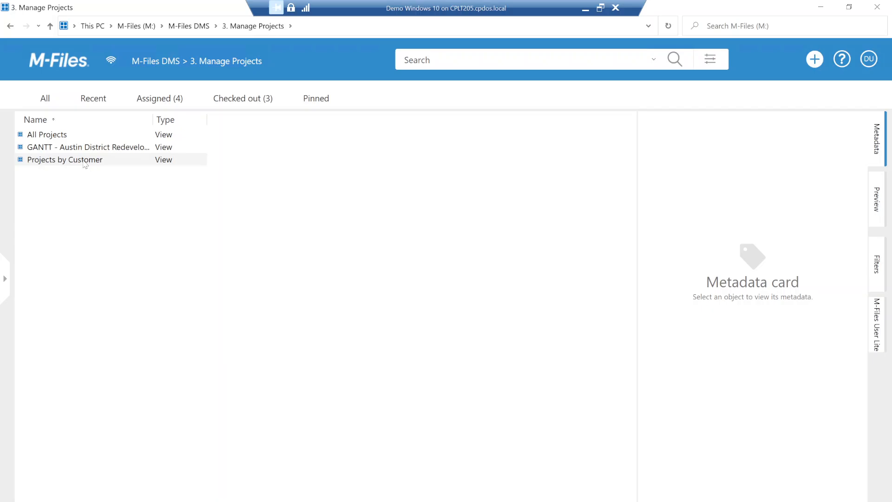
double_click(85, 162)
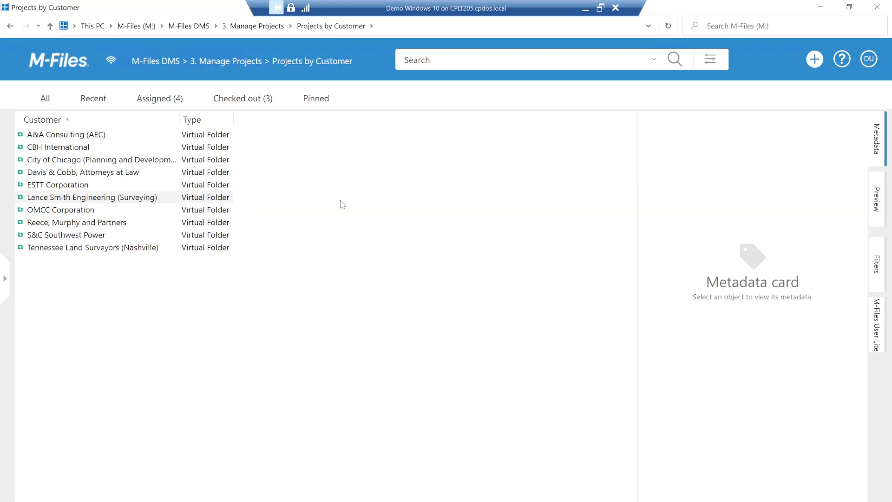
click(63, 135)
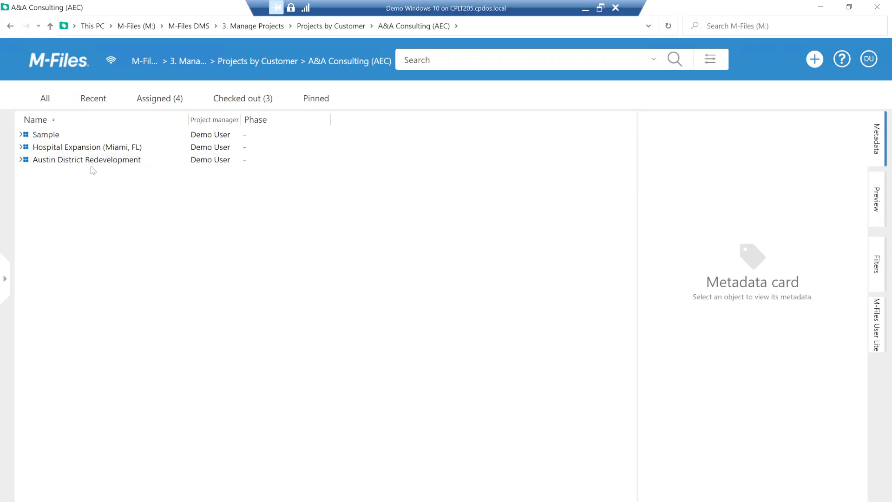
- Expand the Austin District Redevelopment project and its Documents group, and look through the listed documents
click(24, 162)
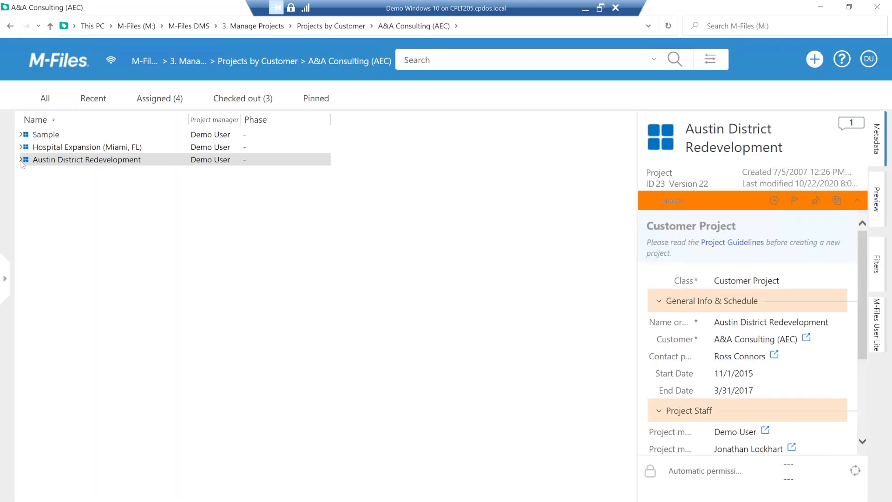
click(21, 160)
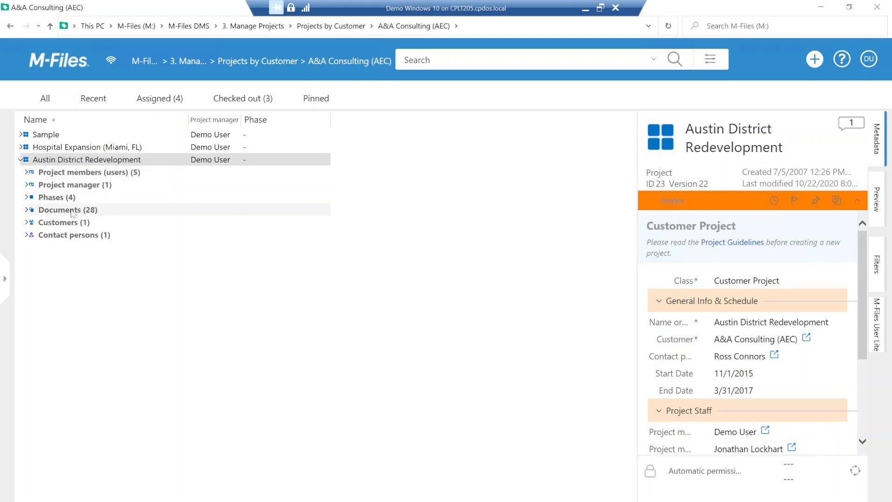
click(27, 210)
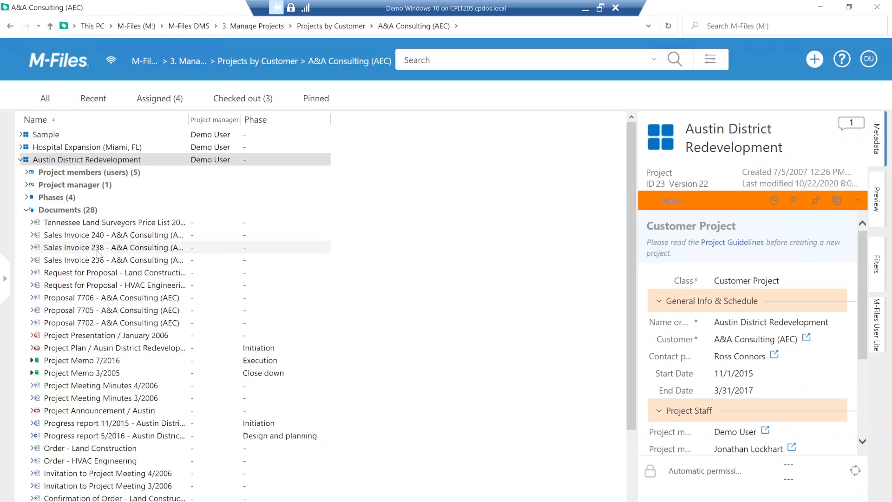
scroll(93, 343, down, 2)
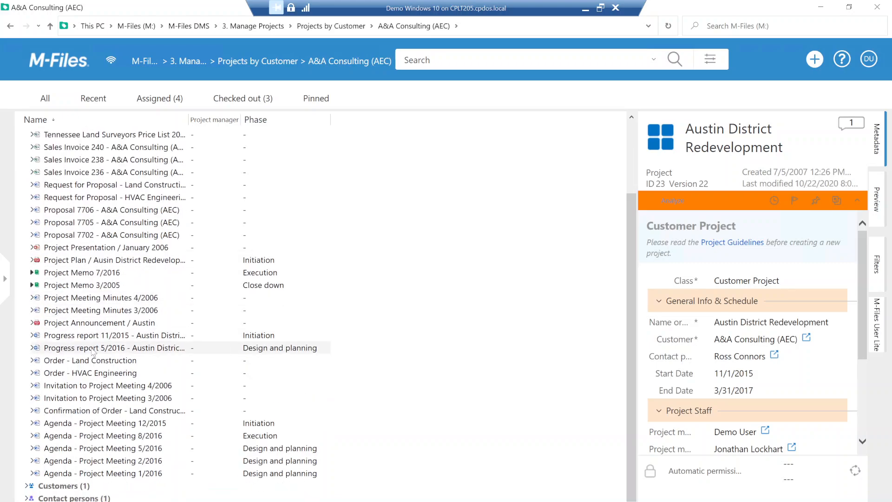
scroll(93, 350, up, 1)
scroll(93, 352, up, 1)
scroll(93, 352, down, 1)
scroll(92, 351, up, 1)
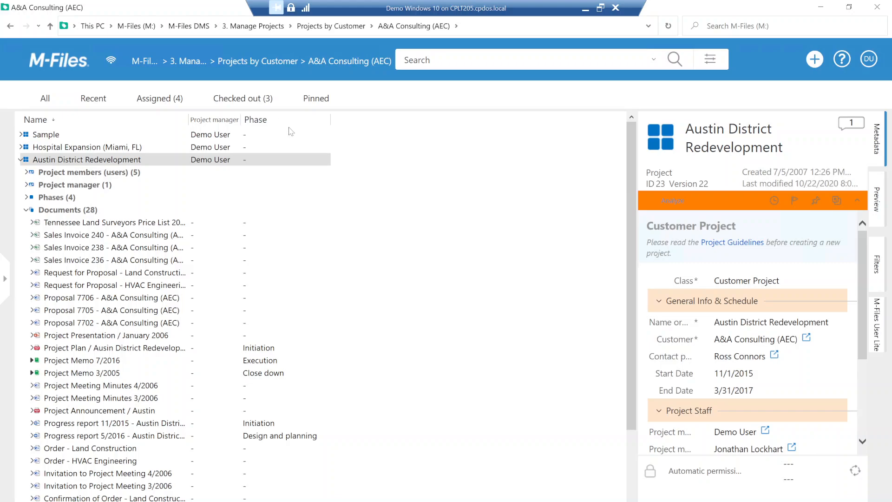
- Browse the columns available for this folder in the Column Settings, and close them without changing anything
right_click(345, 123)
click(383, 175)
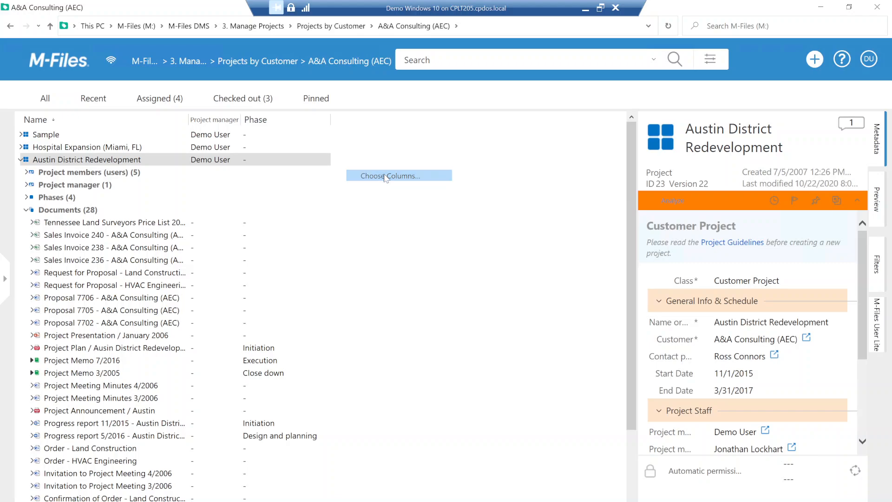
scroll(425, 270, down, 15)
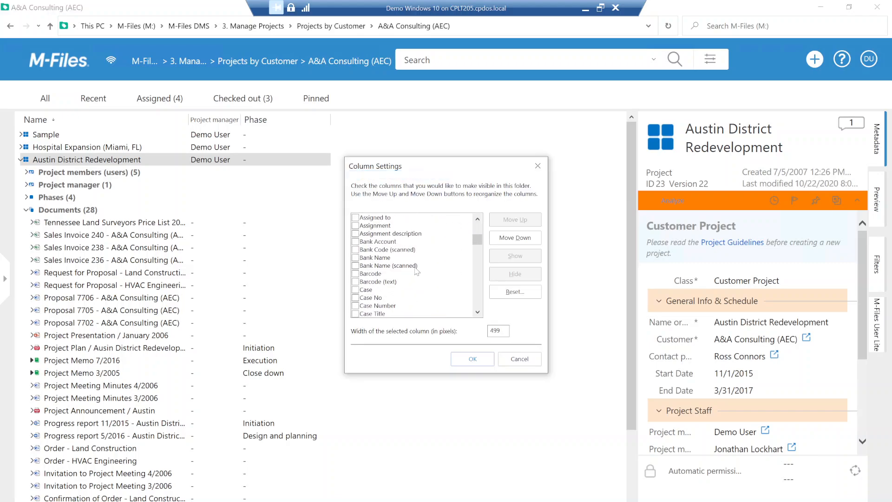
scroll(414, 271, down, 4)
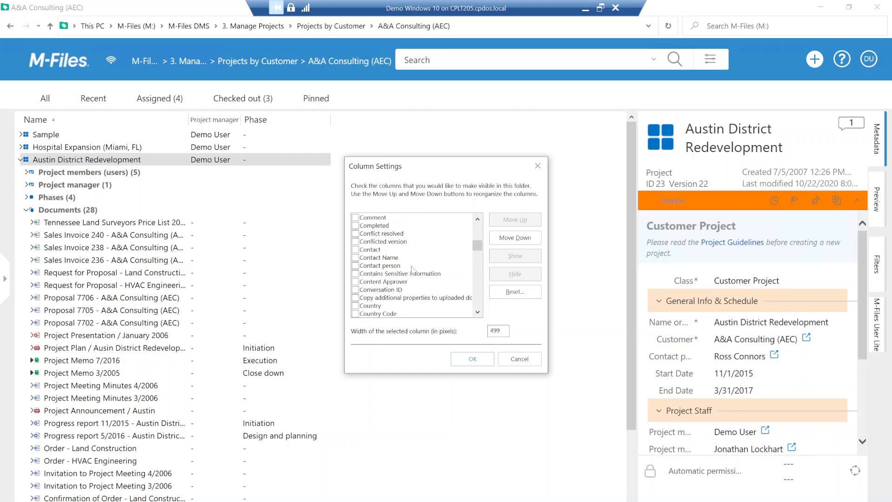
click(537, 166)
- Review the phase assigned to each project document, and collapse the Documents group
scroll(232, 297, down, 2)
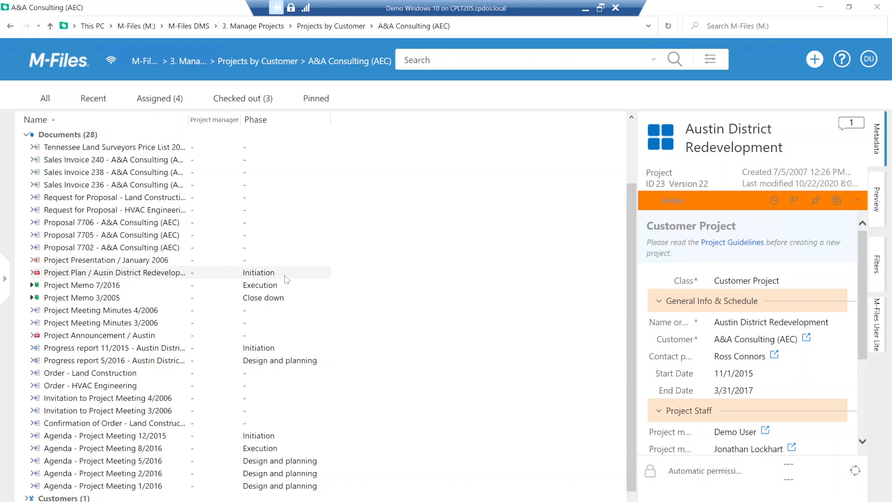
scroll(287, 279, down, 1)
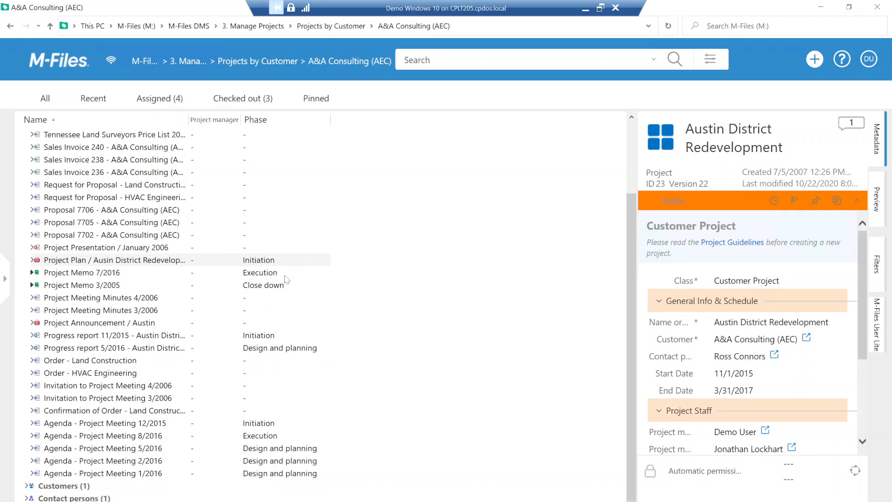
scroll(286, 279, up, 3)
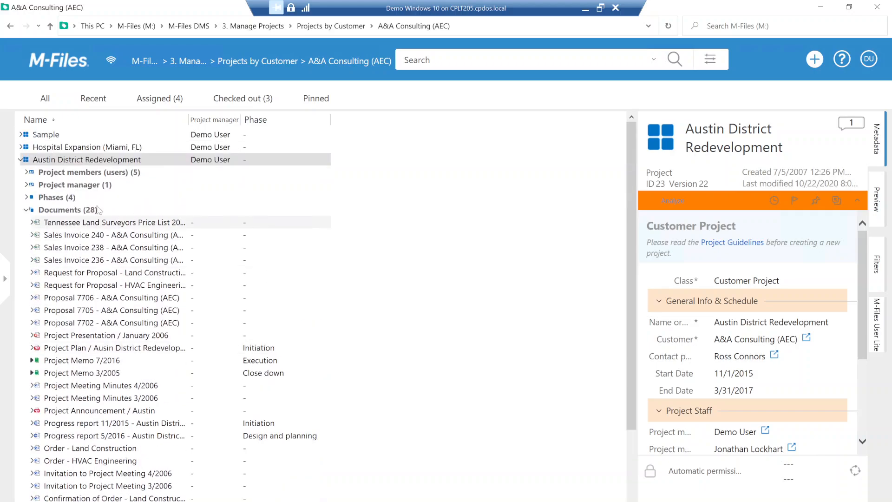
click(26, 210)
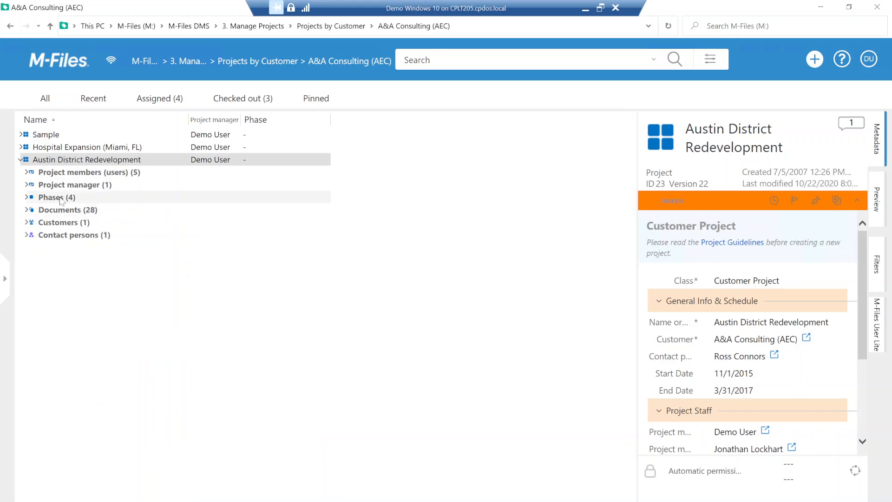
- Expand the project's Phases group, view the documents under the Initiation phase, and collapse that phase
click(26, 197)
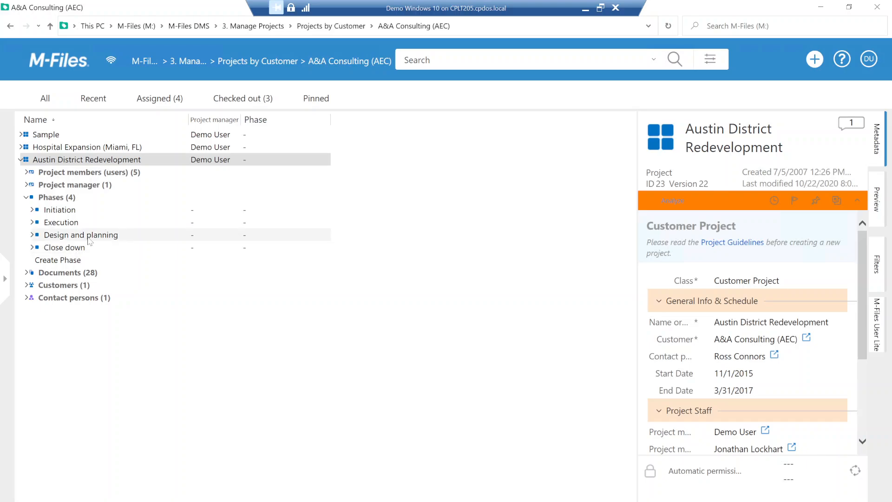
click(34, 212)
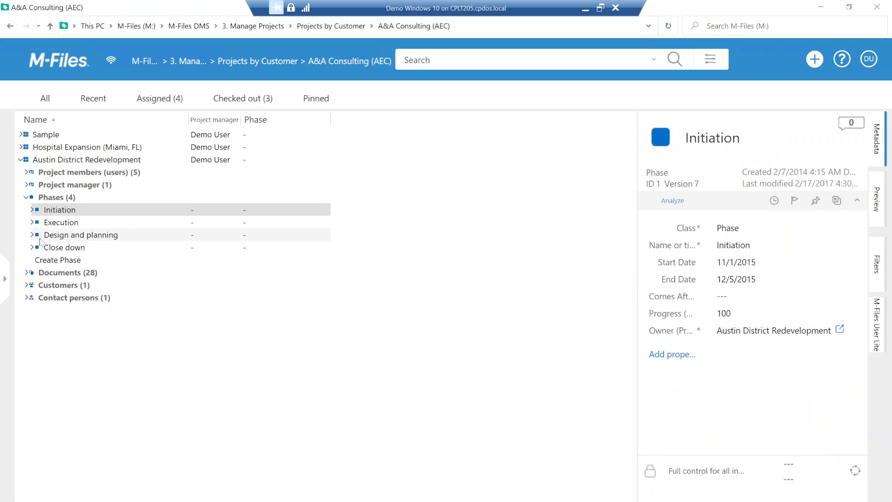
click(32, 210)
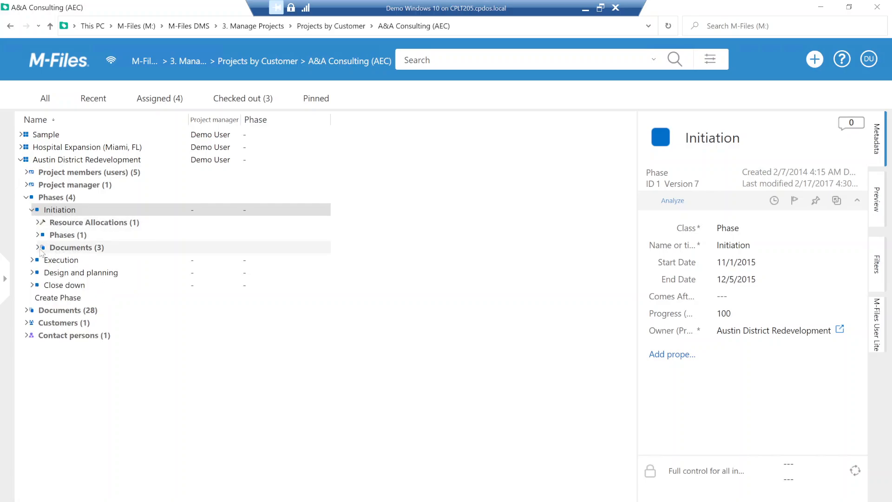
click(39, 251)
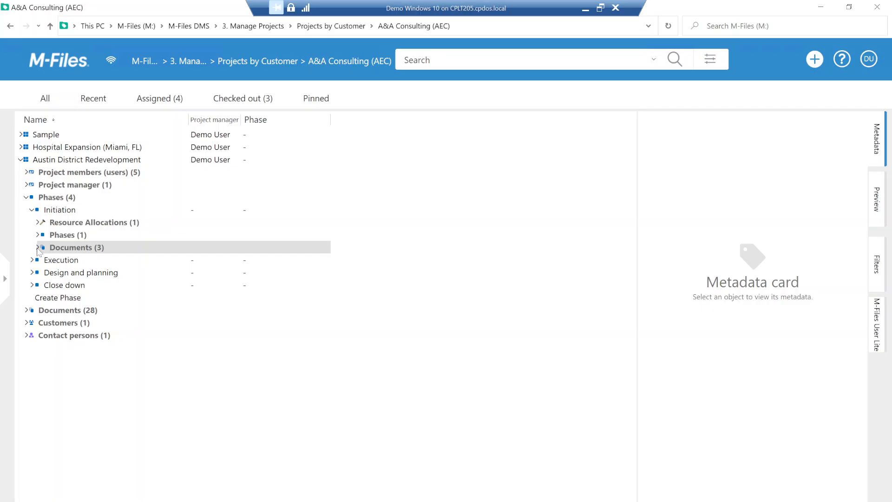
click(38, 247)
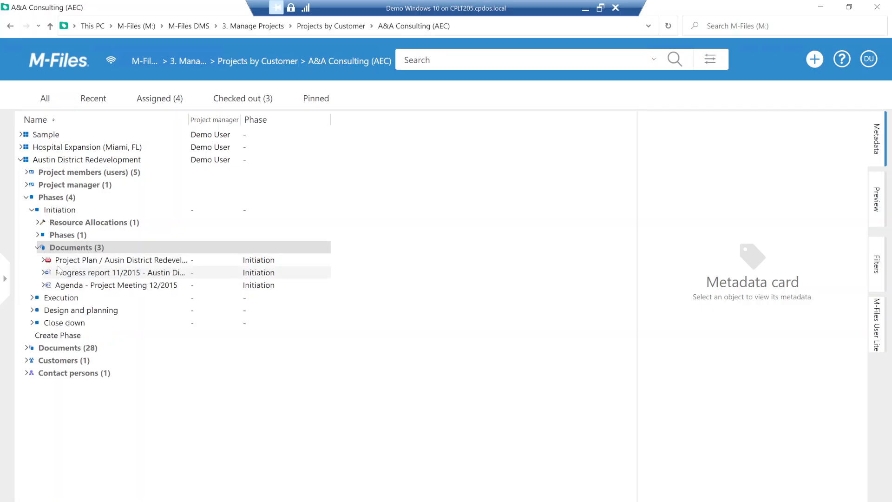
click(32, 210)
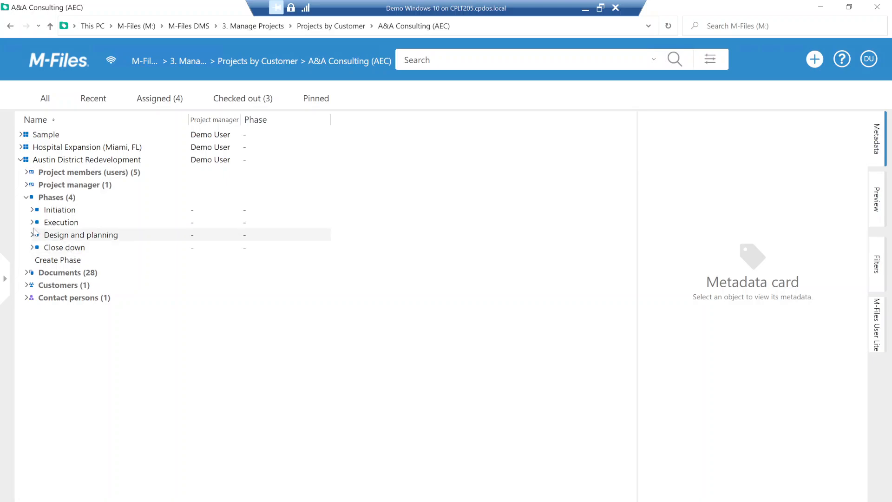
- View the documents under the Execution phase, and collapse that phase and the Phases group
click(30, 221)
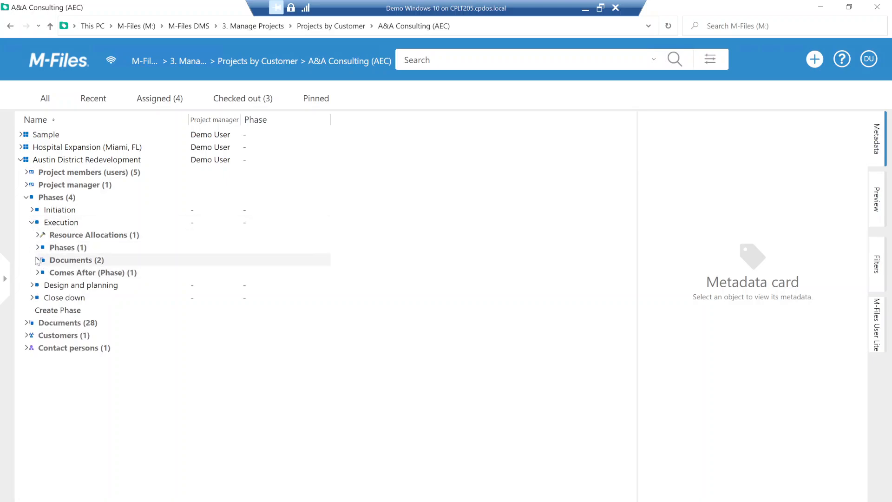
click(38, 260)
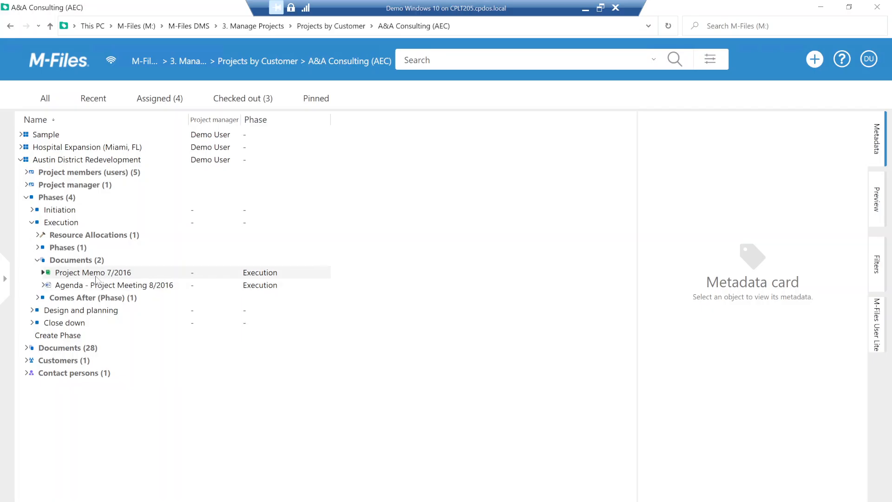
click(31, 222)
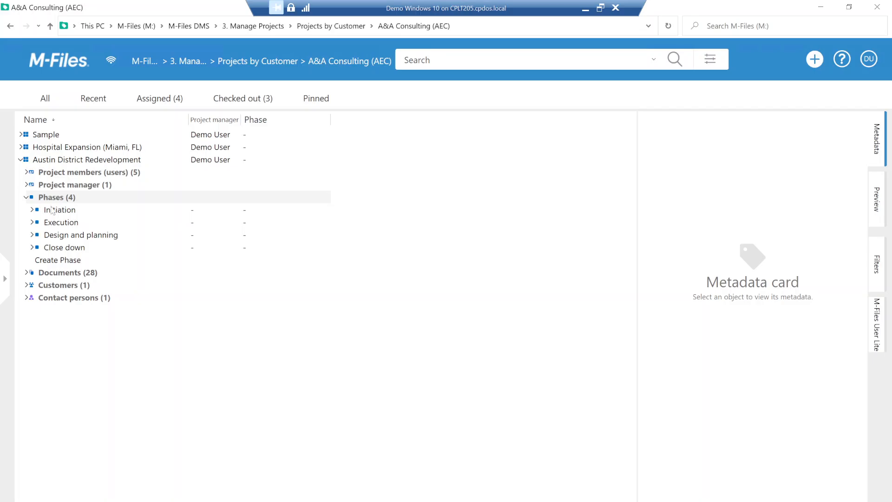
click(27, 197)
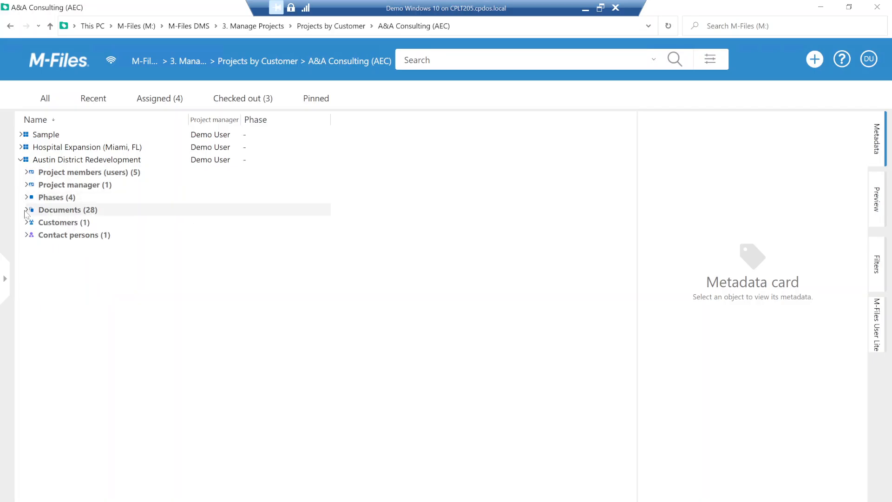
- Review the version history of the Project Plan / Ausin District Redevelopment document in the project's Documents group, and close it
click(26, 210)
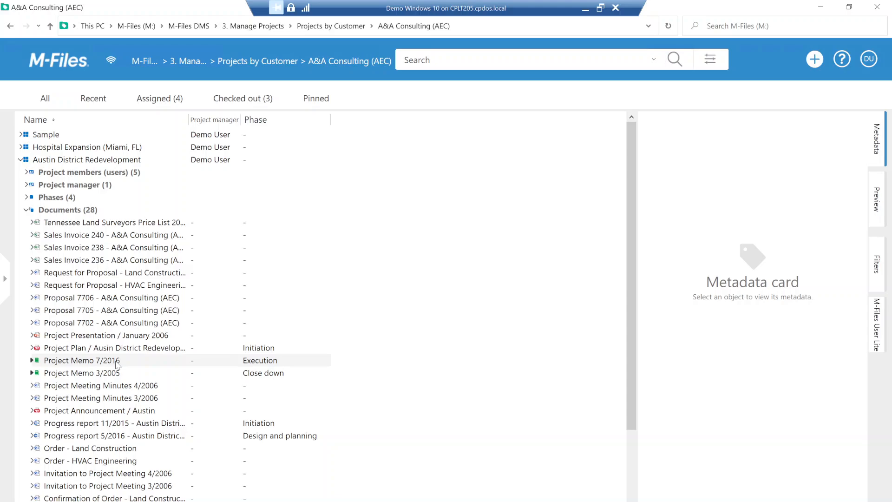
right_click(114, 349)
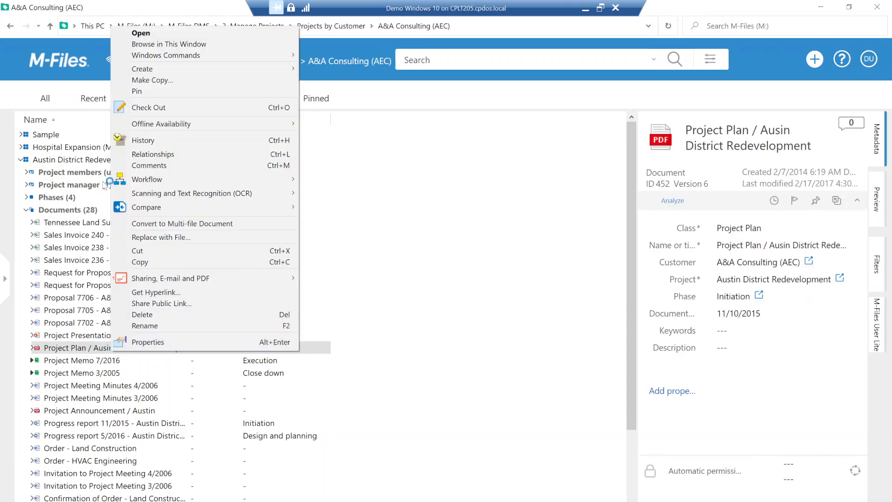
click(205, 141)
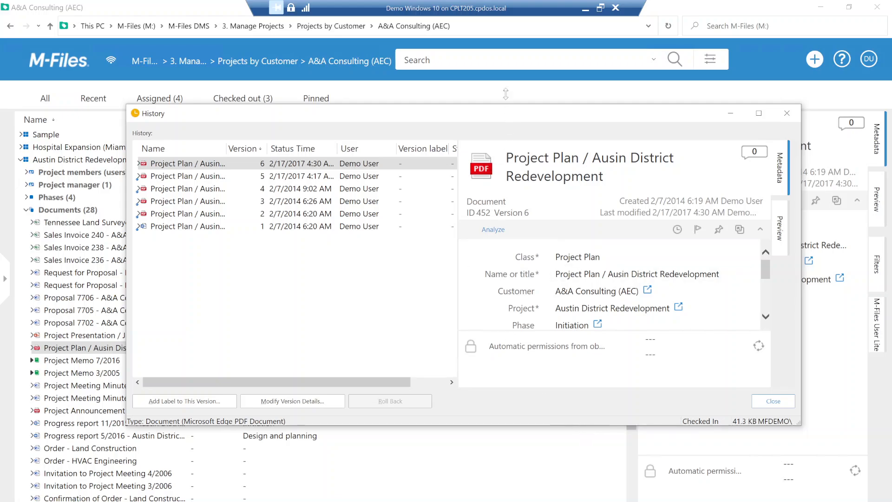
drag(506, 94, 498, 29)
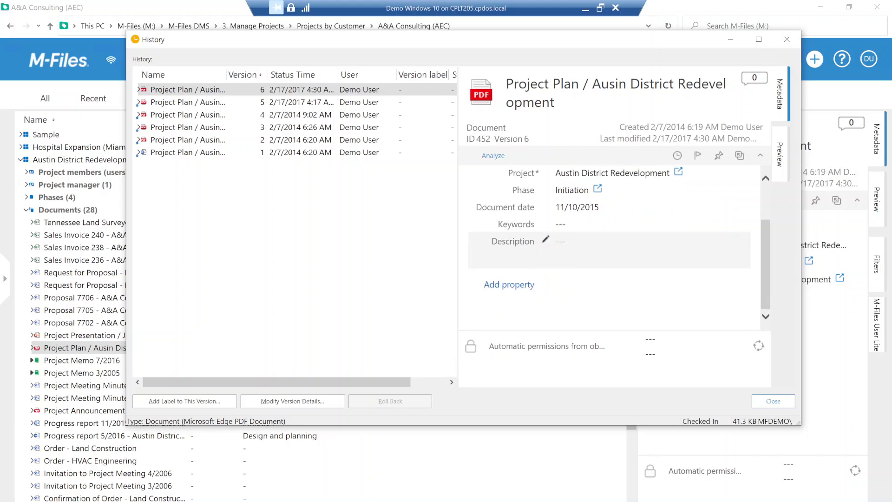
scroll(604, 246, up, 2)
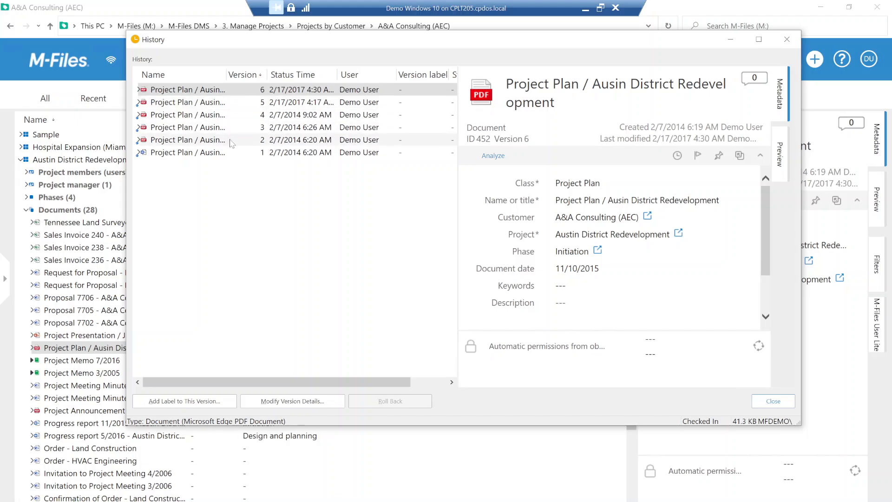
click(786, 39)
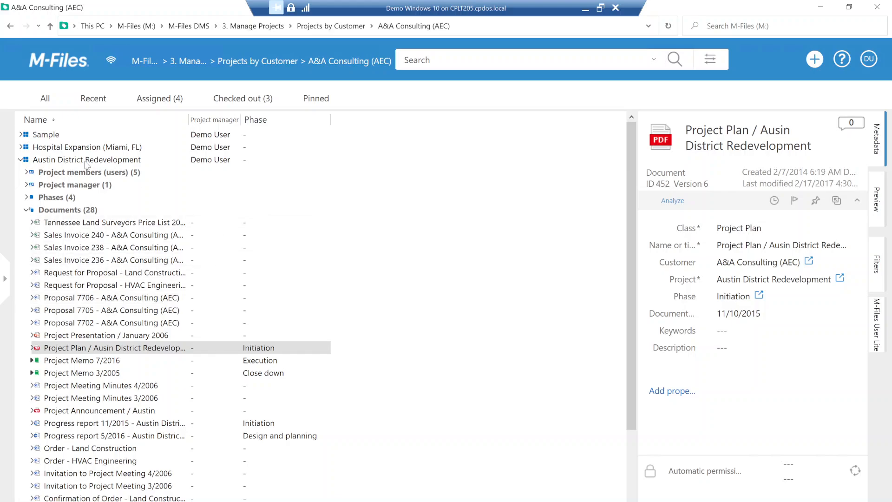
- Collapse the Austin District Redevelopment project and review its general info, schedule and project staff in the metadata card
click(26, 209)
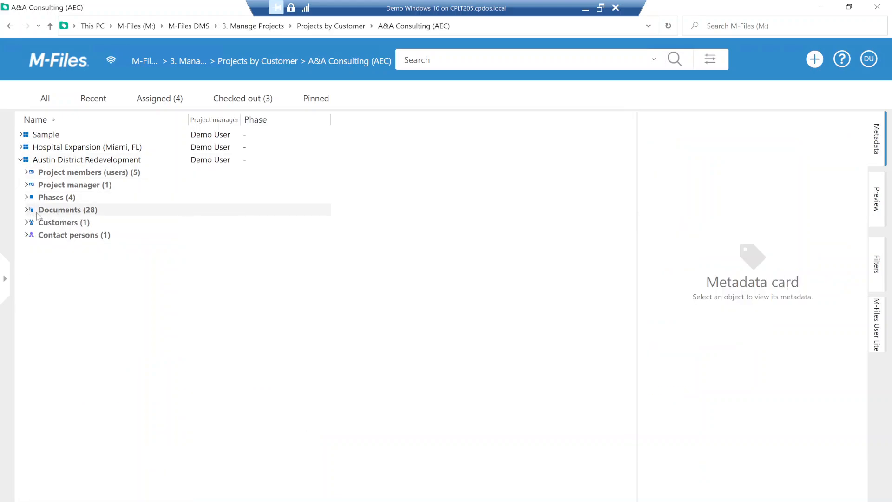
click(21, 160)
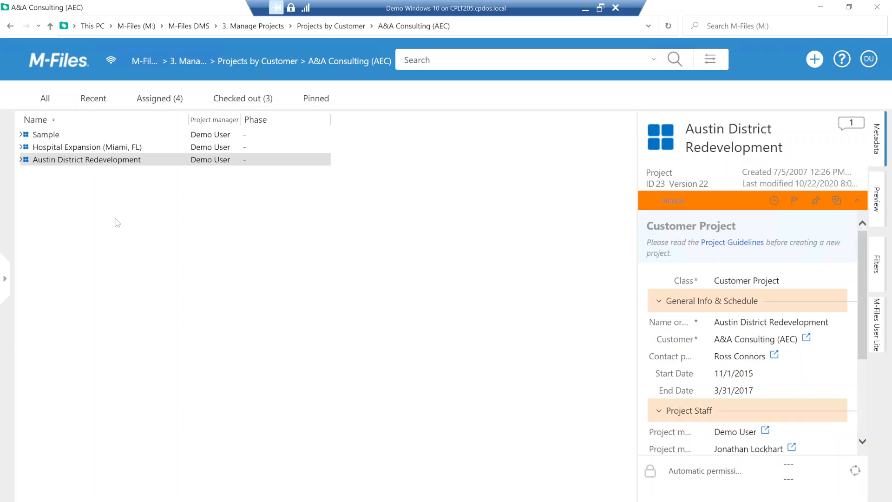
scroll(761, 355, down, 3)
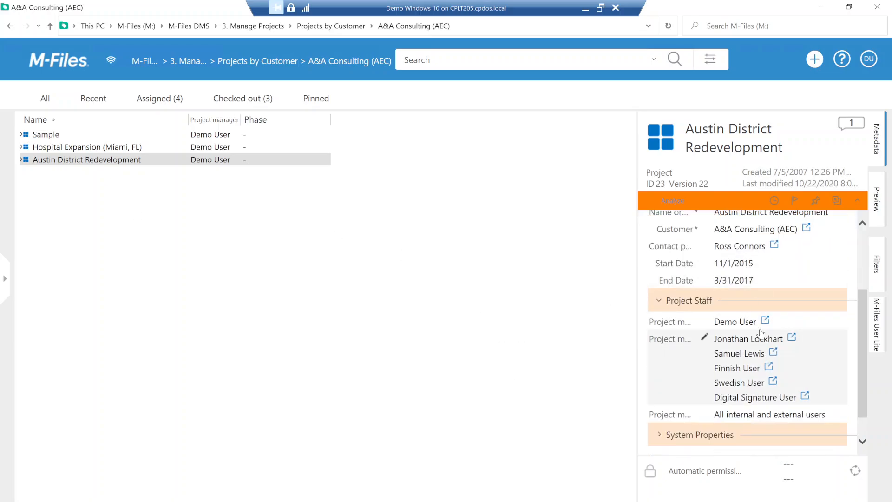
scroll(760, 330, up, 1)
scroll(733, 316, up, 1)
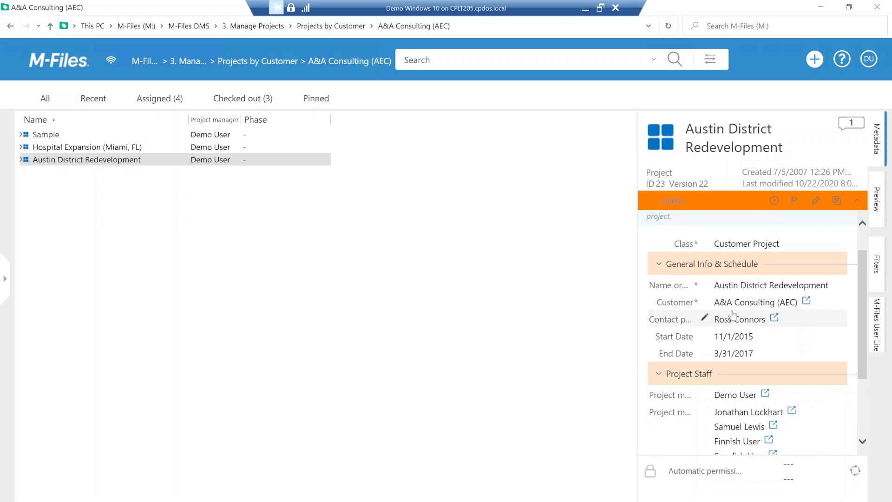
- Finish reviewing the project staff in the metadata card, and open ESTT Corporation's projects in the Projects by Customer view of Manage Projects
scroll(733, 314, down, 3)
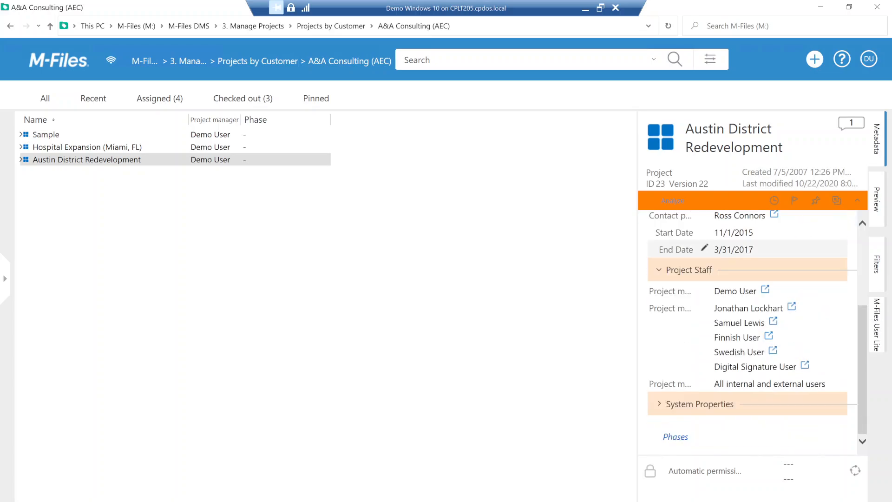
scroll(748, 332, up, 4)
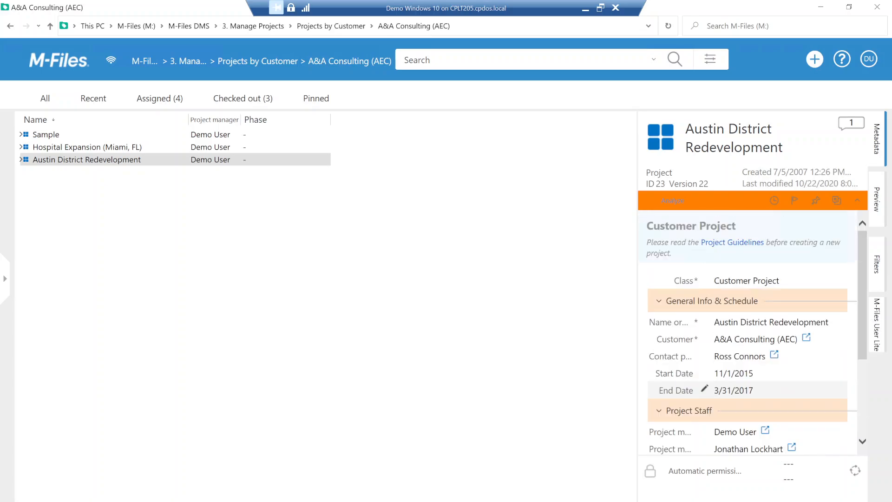
click(59, 67)
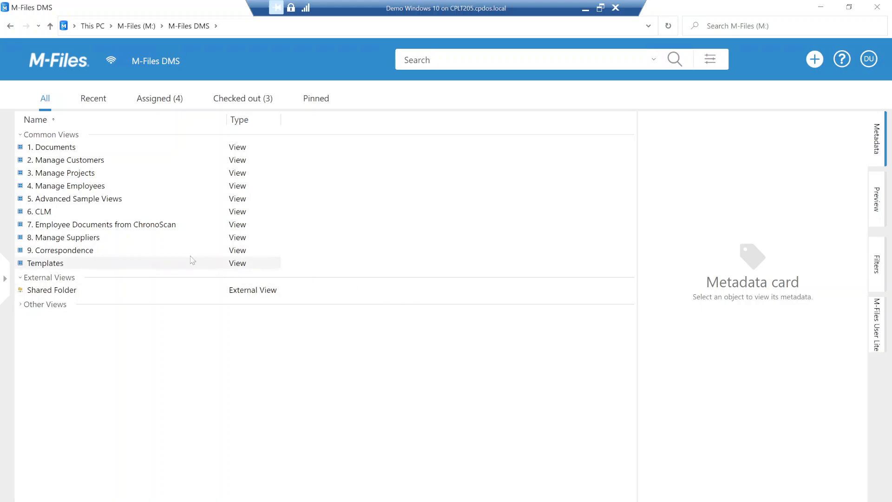
double_click(74, 173)
double_click(50, 161)
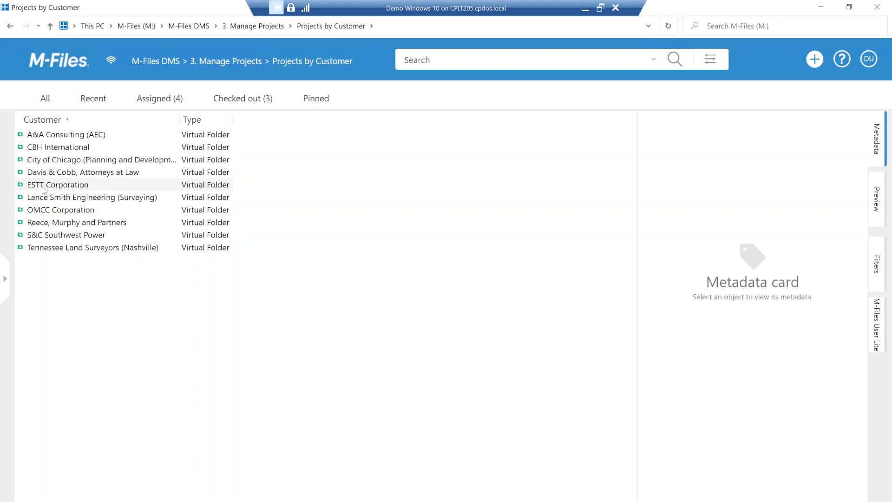
double_click(82, 186)
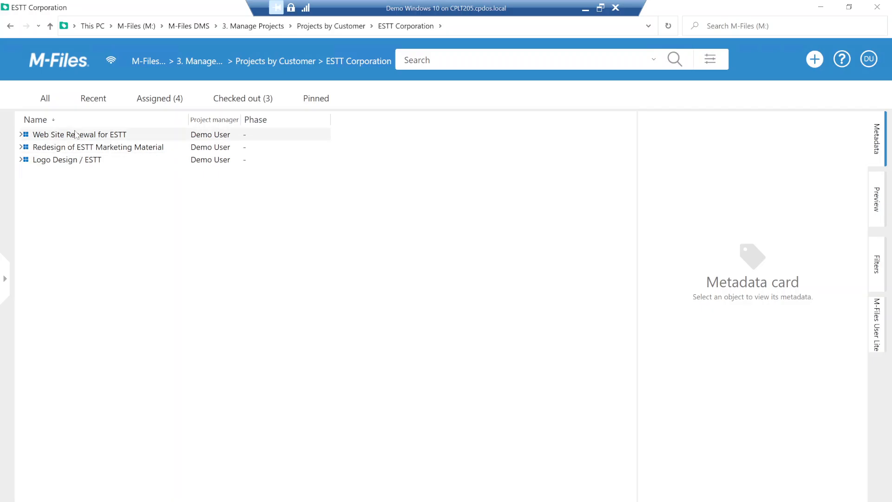
- Shrink the window to uncover the desktop, view the files in the ESTT Design Project desktop folder, and close that folder
click(848, 7)
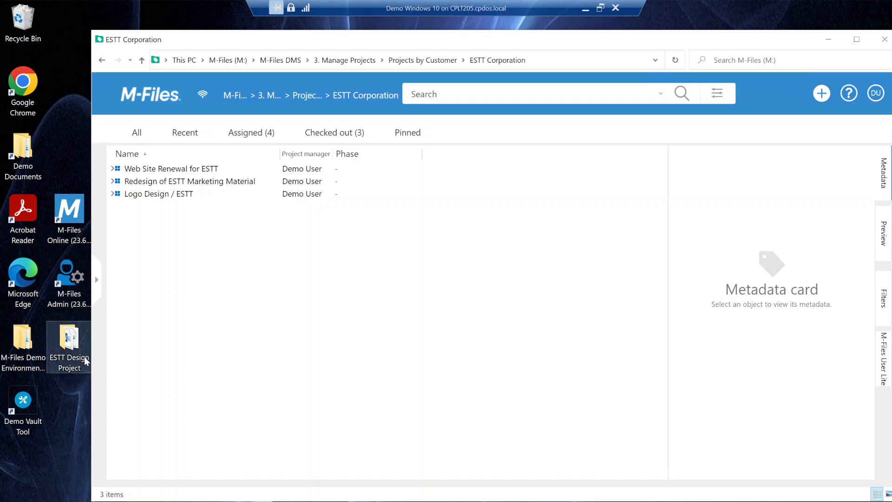
double_click(70, 346)
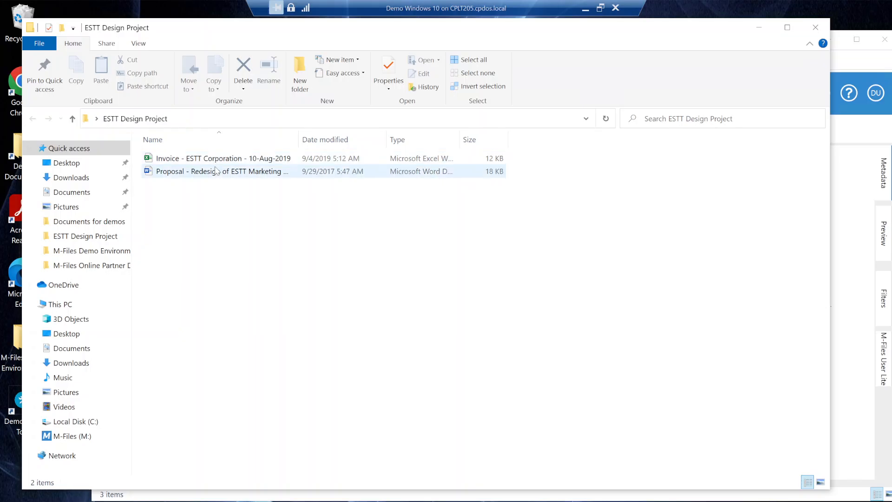
click(816, 32)
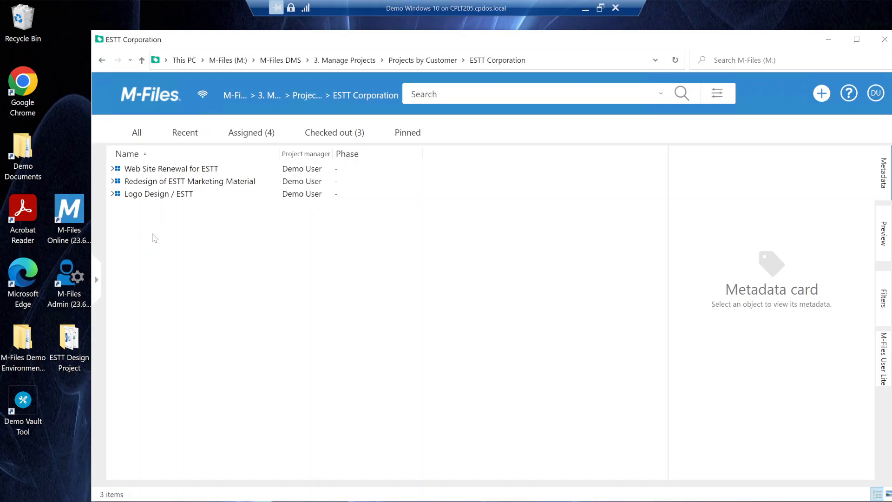
- Start a new project from the Customer Project Template, and move and enlarge its creation form to show all properties
click(821, 93)
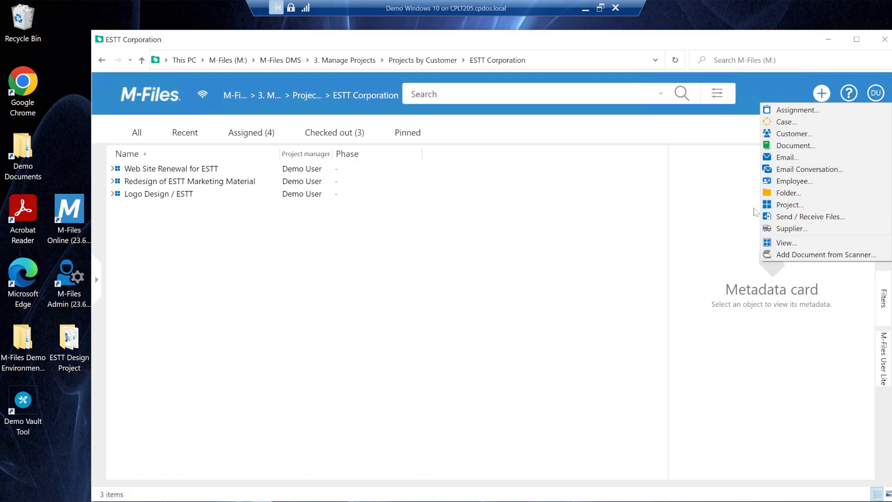
click(790, 209)
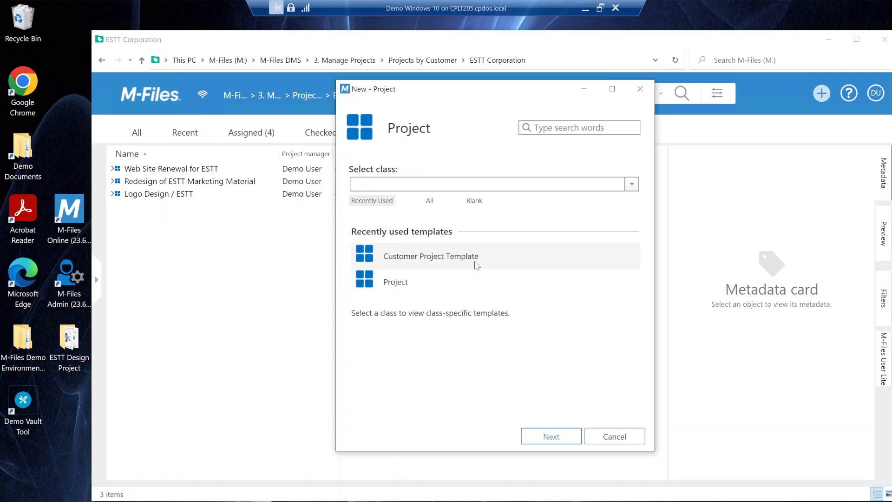
click(562, 433)
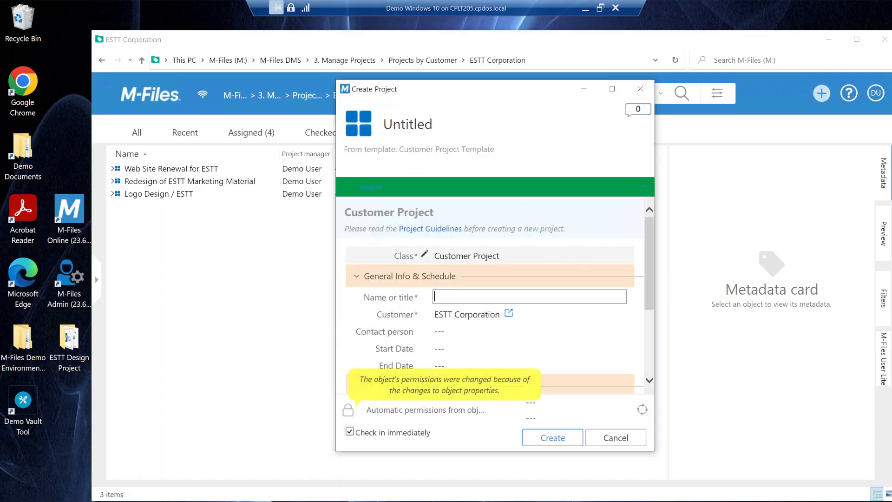
drag(485, 92, 429, 42)
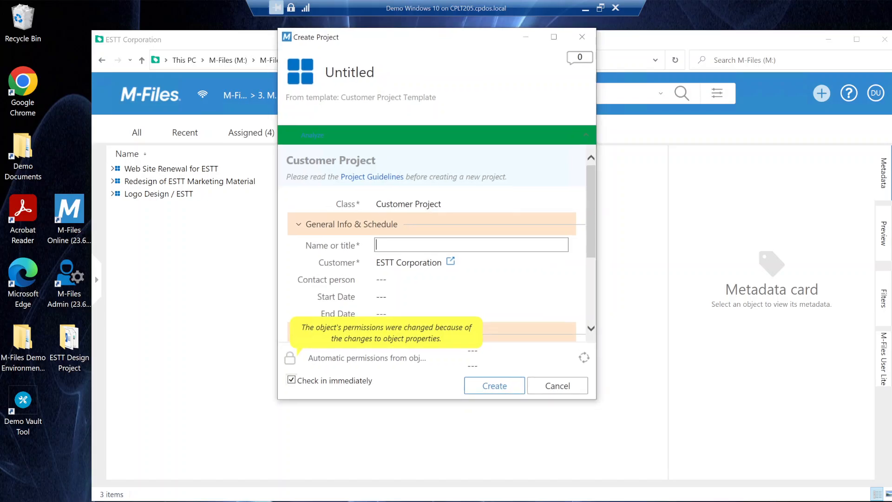
drag(426, 408, 436, 501)
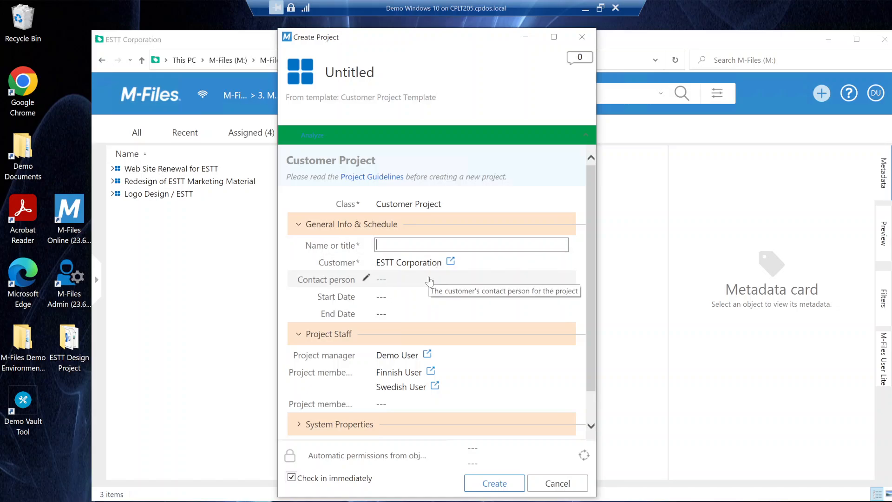
- Title the new ESTT Corporation project Design, create it, and briefly view its related object groups
scroll(392, 372, down, 1)
scroll(392, 372, up, 1)
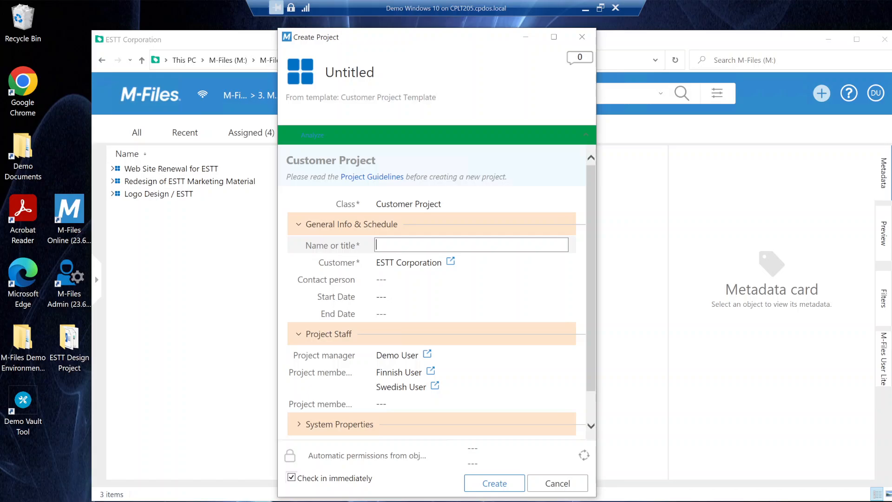
text(Design)
click(495, 483)
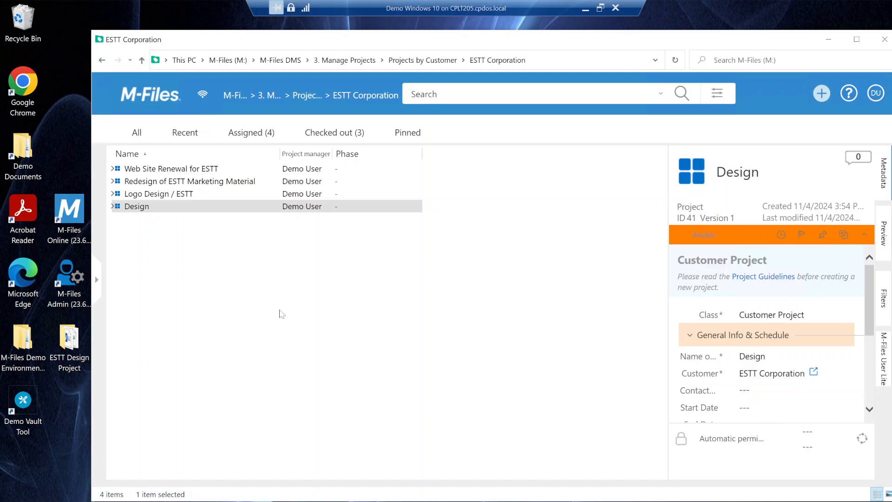
click(112, 207)
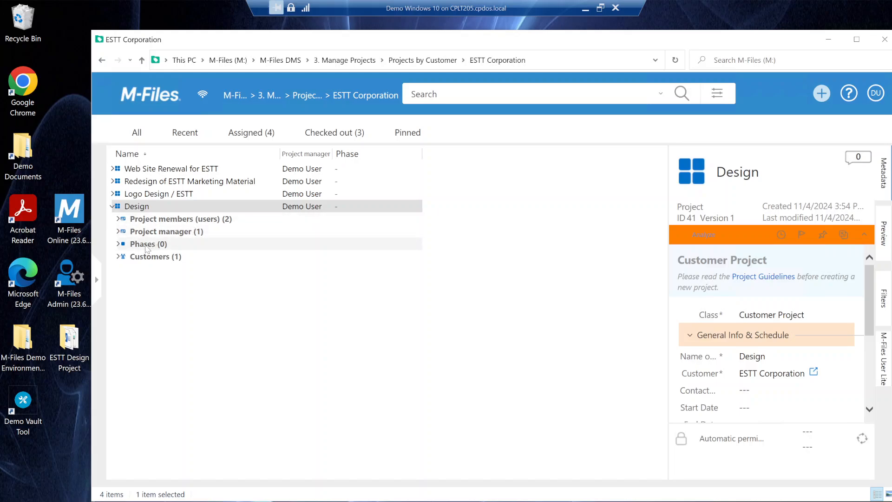
click(113, 207)
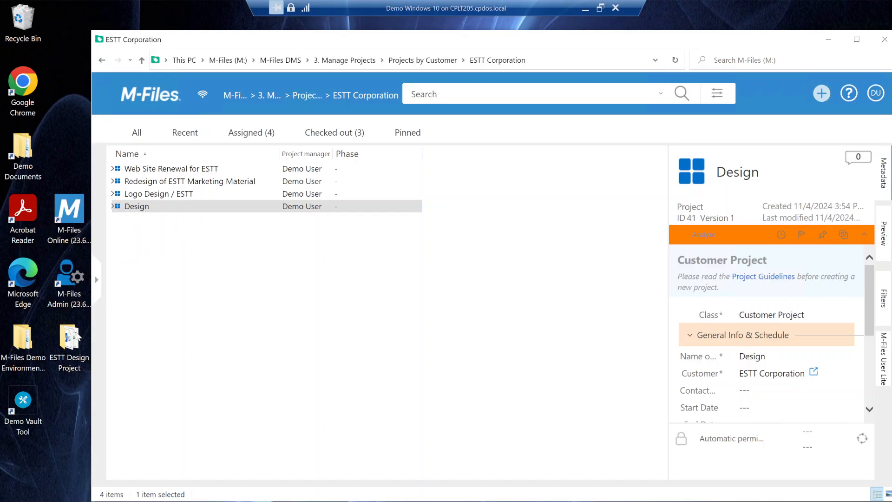
- Add the files in the ESTT Design Project desktop folder to the Design project, choosing to create all duplicate documents anyway
drag(77, 335, 143, 209)
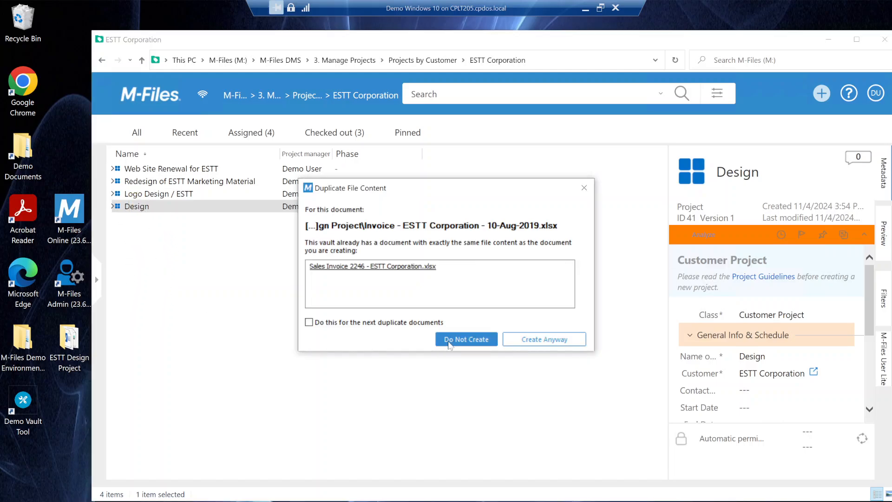
click(309, 322)
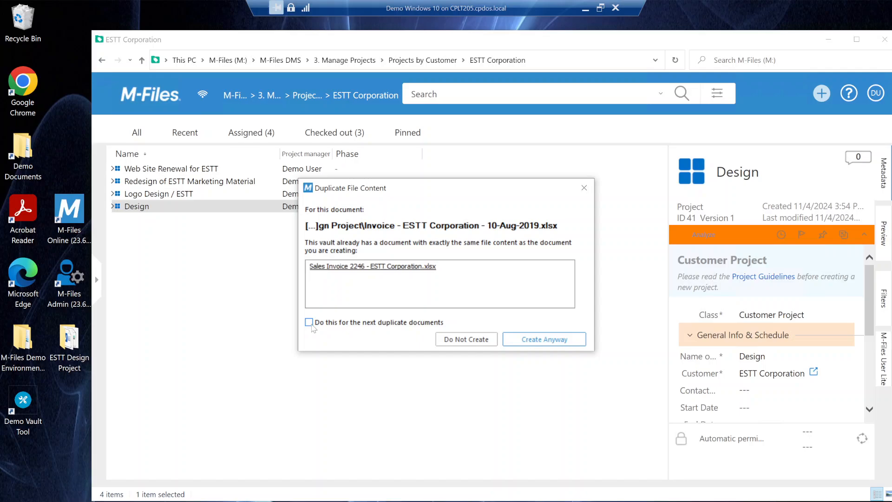
click(536, 342)
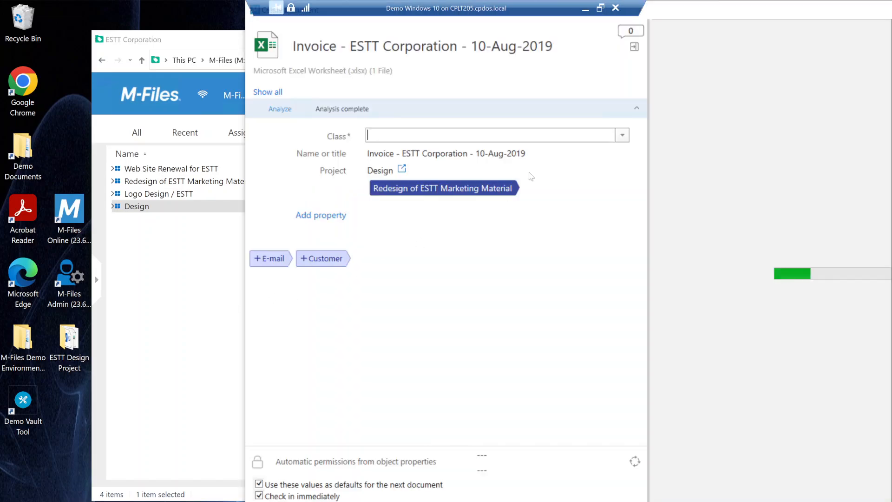
- Set the invoice document's class to Sales Invoice and accept auto-filling its customer as ESTT Corporation
drag(713, 13, 671, 66)
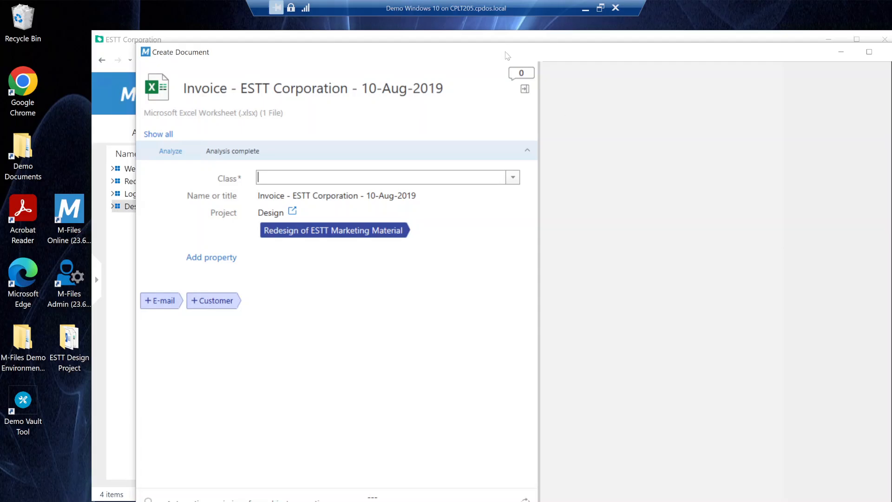
drag(507, 56, 444, 52)
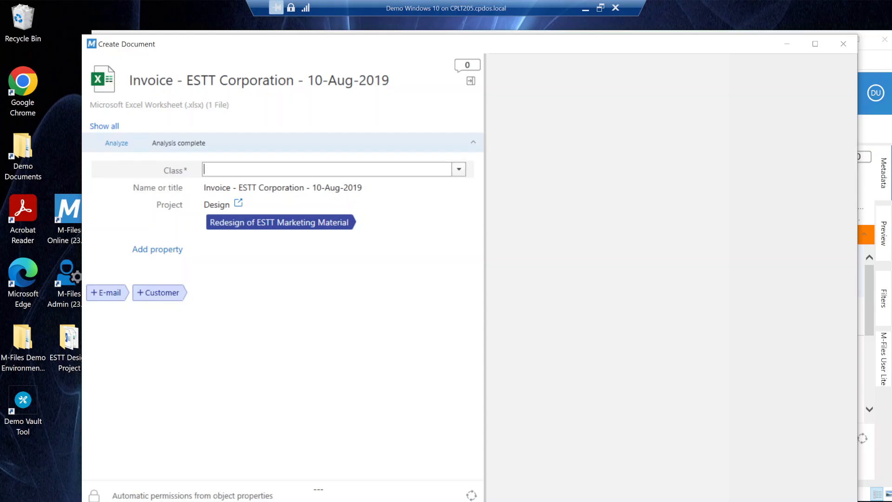
text(Invoice)
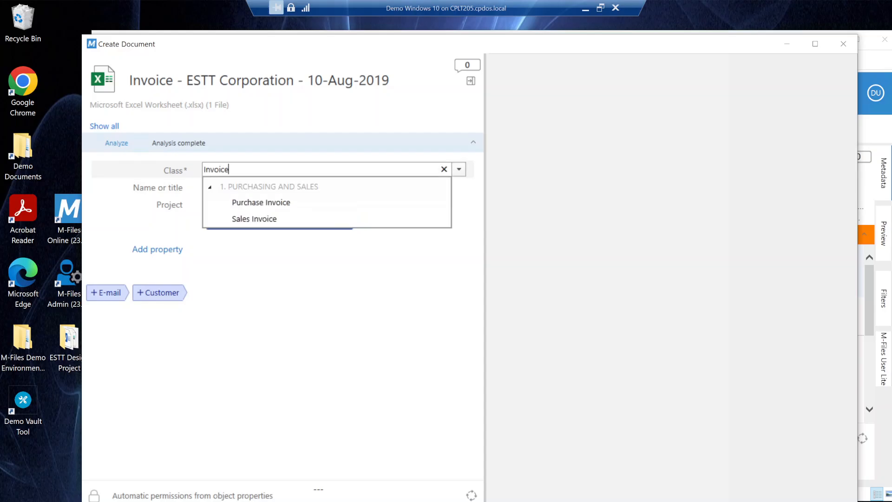
click(266, 219)
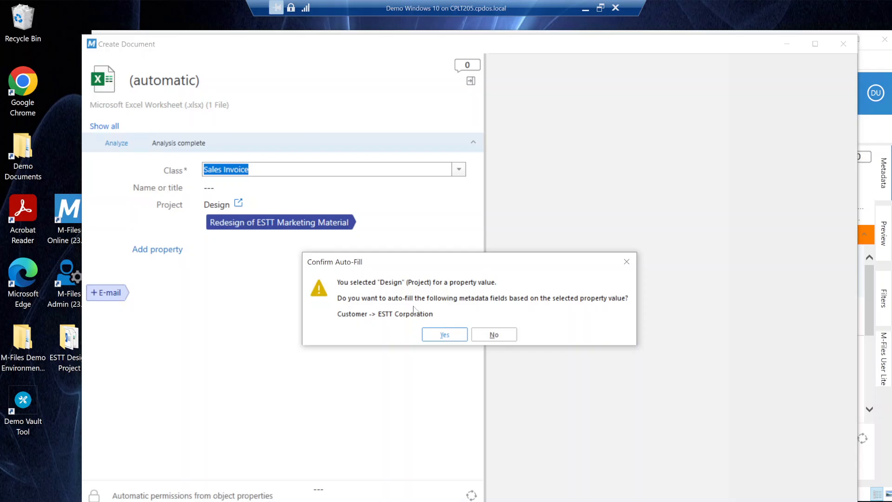
click(444, 335)
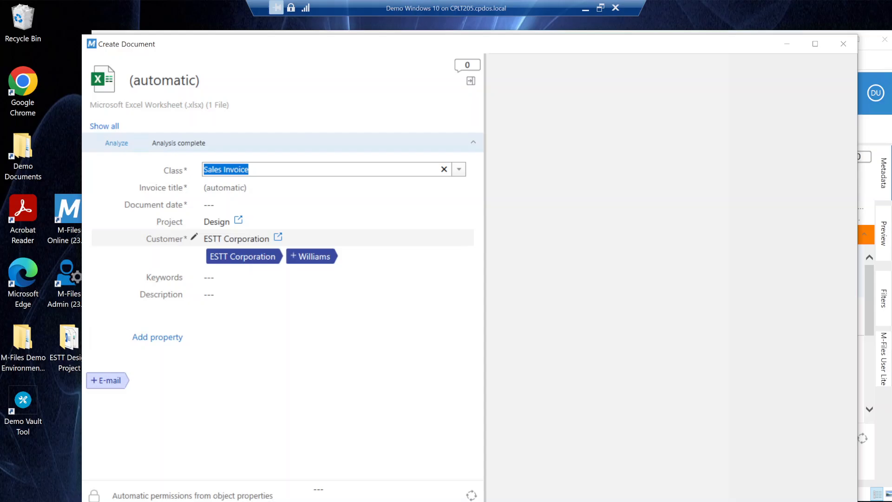
- Set the sales invoice's document date to 11/4/2024 and create the document
click(208, 204)
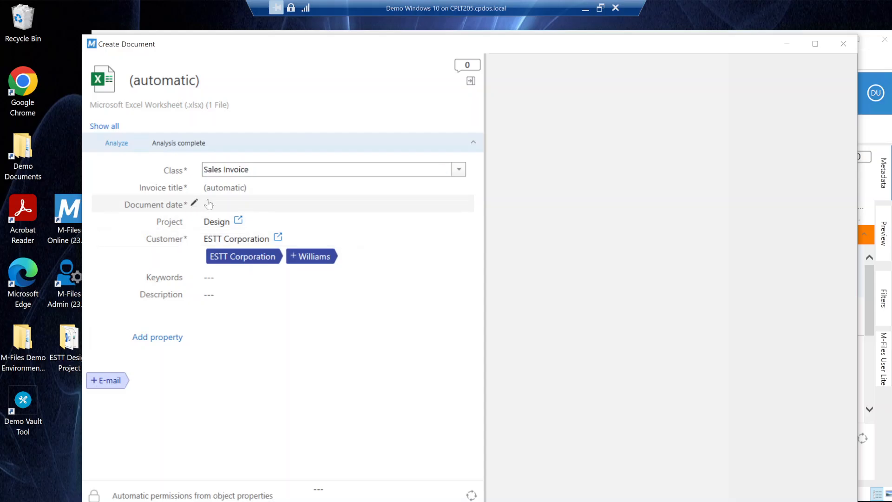
click(223, 360)
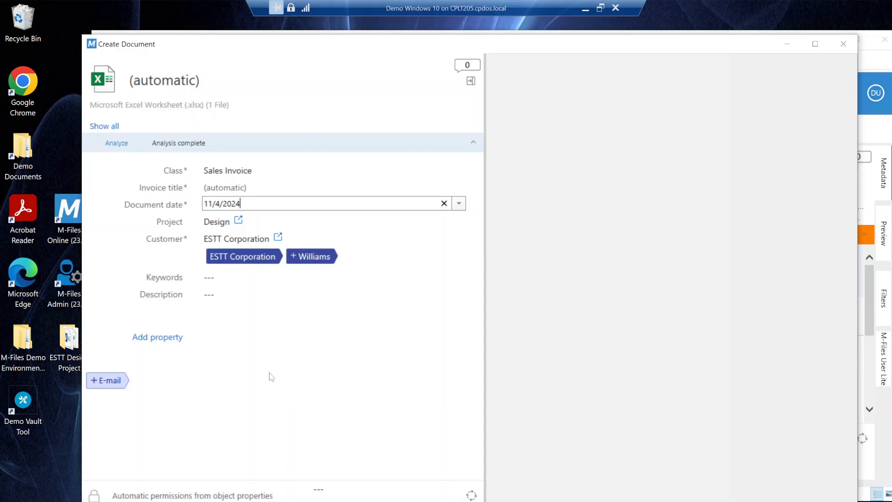
drag(365, 52, 358, 8)
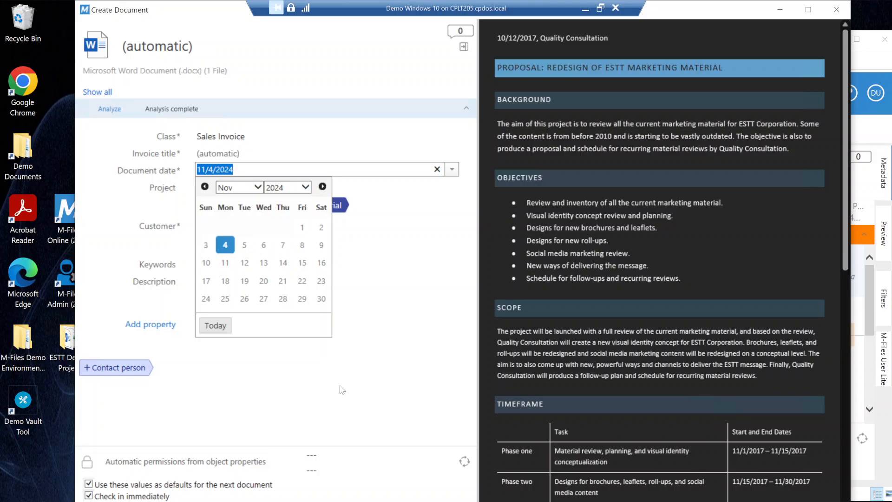
- Set the Word document's date to 11/4/2024 and its class to Proposal, and create the document
click(218, 327)
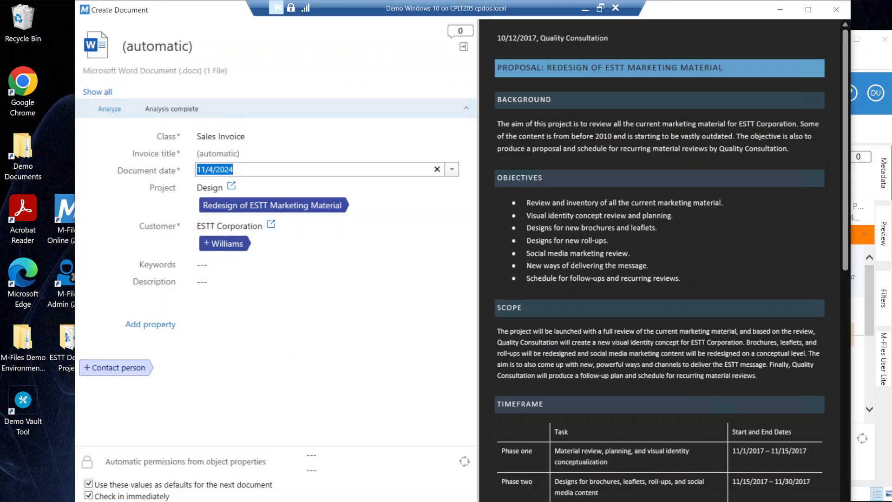
click(222, 136)
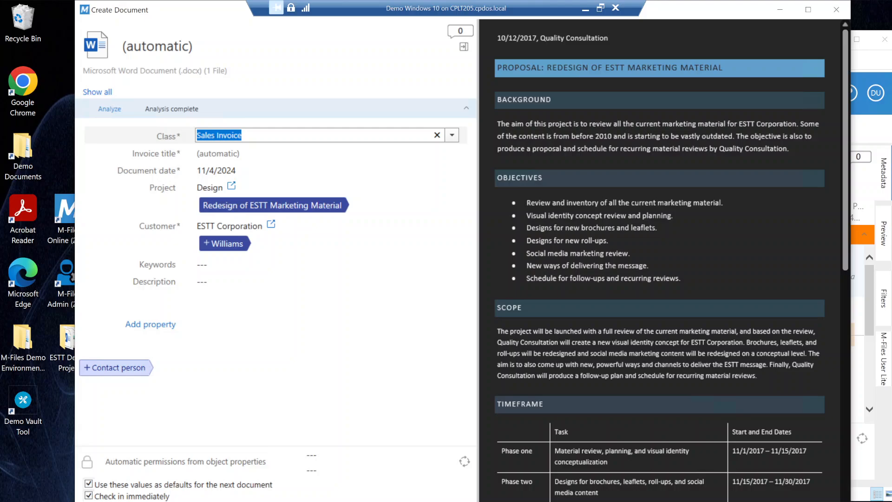
text(prop)
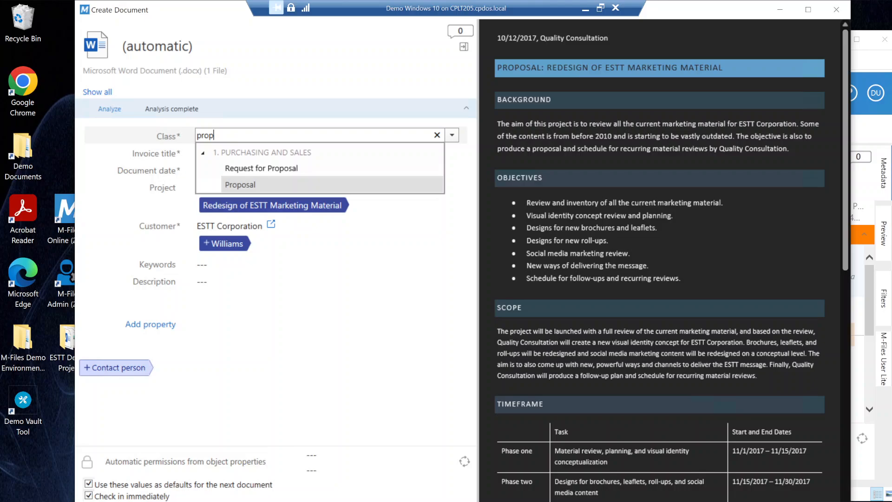
click(274, 186)
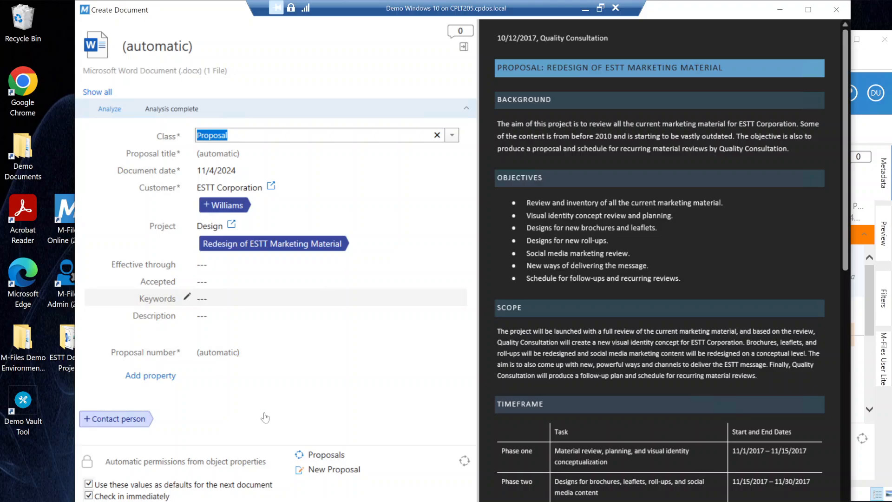
click(400, 501)
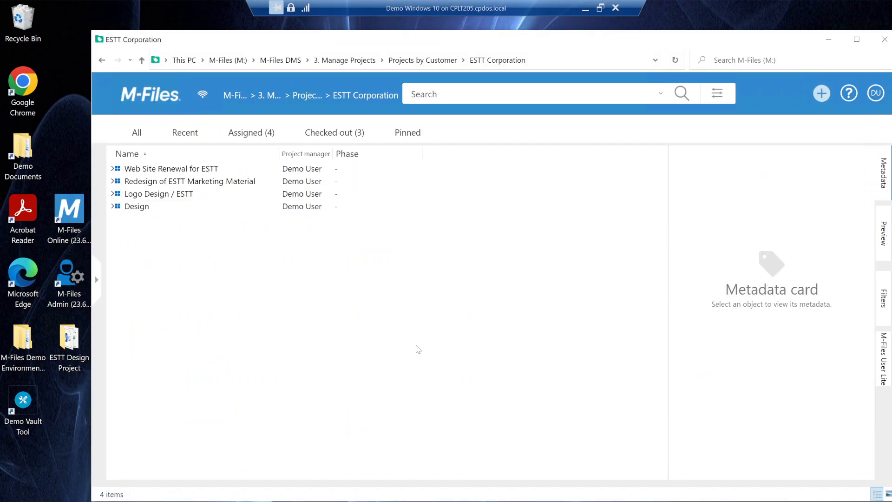
- Expand the Design project's documents and preview the contents of its sales invoice and proposal
click(112, 206)
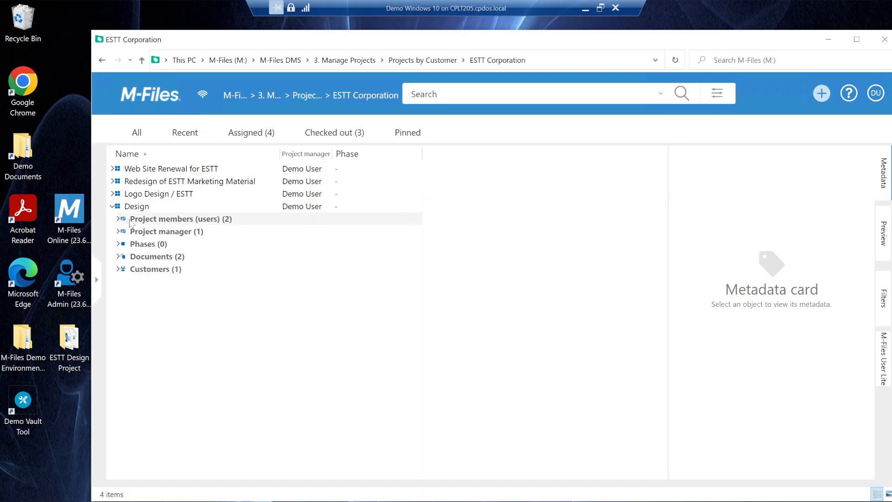
click(119, 257)
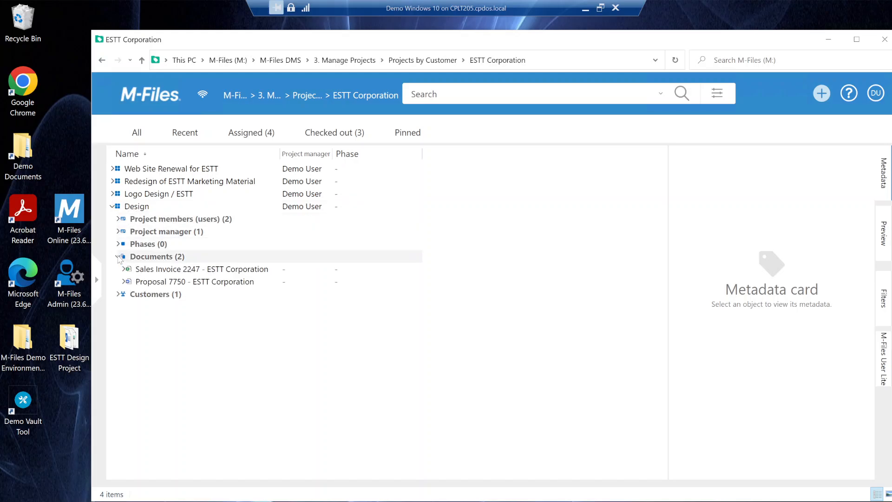
click(186, 273)
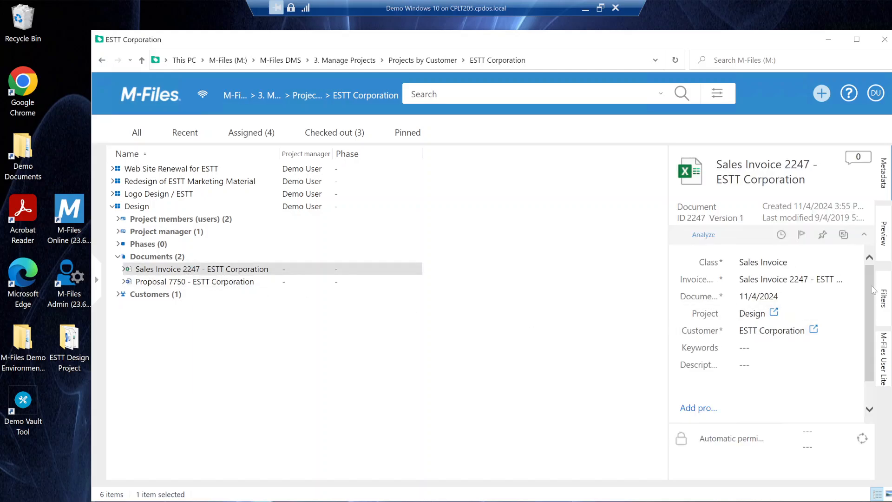
click(883, 248)
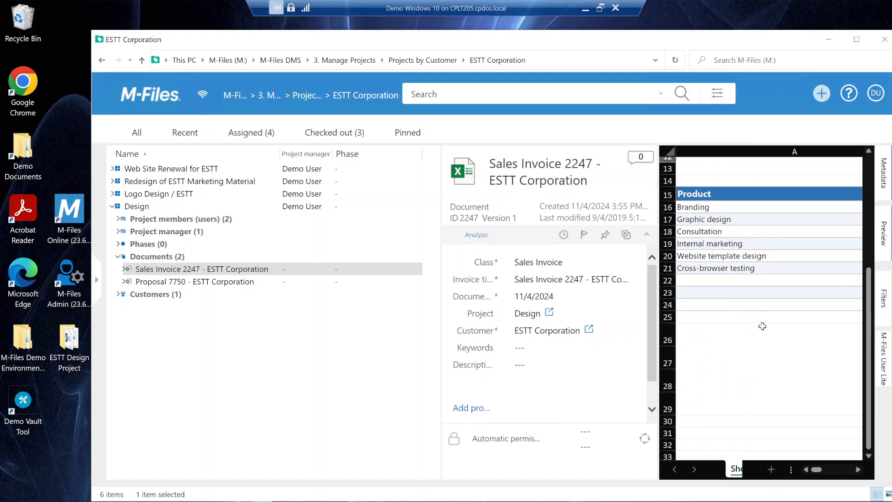
click(195, 283)
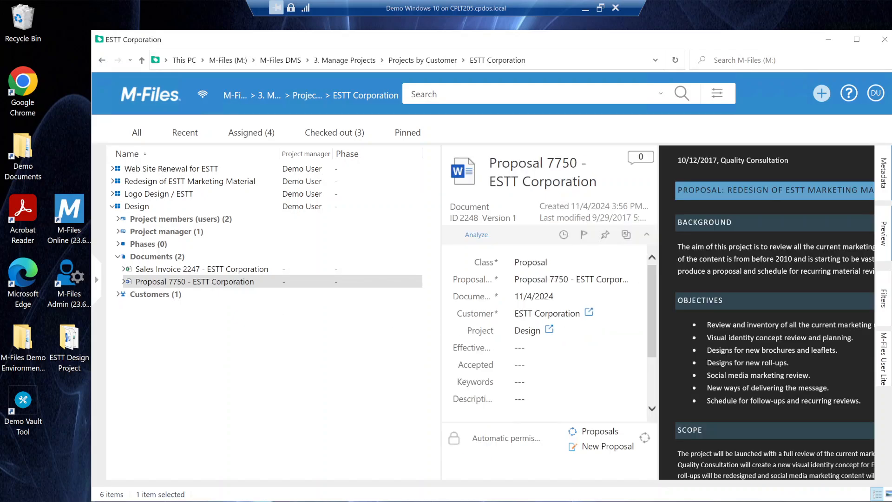
scroll(579, 320, down, 3)
scroll(579, 304, up, 3)
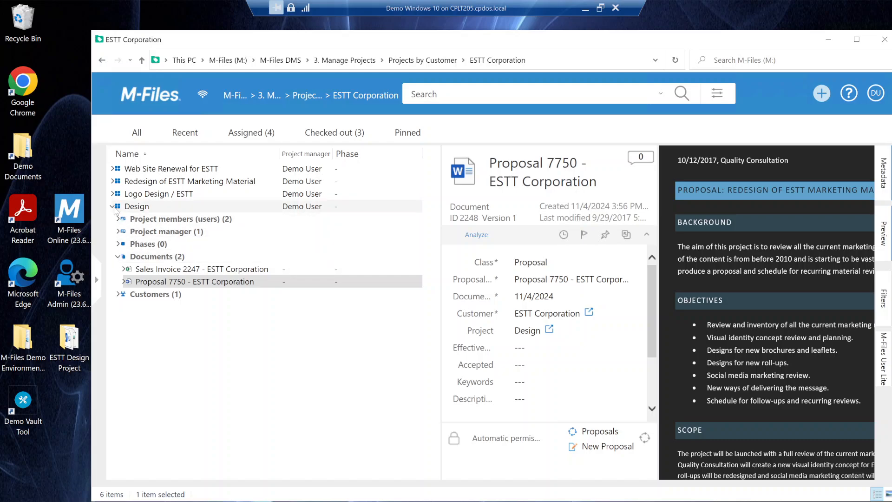
- View the existing assignments of the Design project and close the search results window
right_click(131, 207)
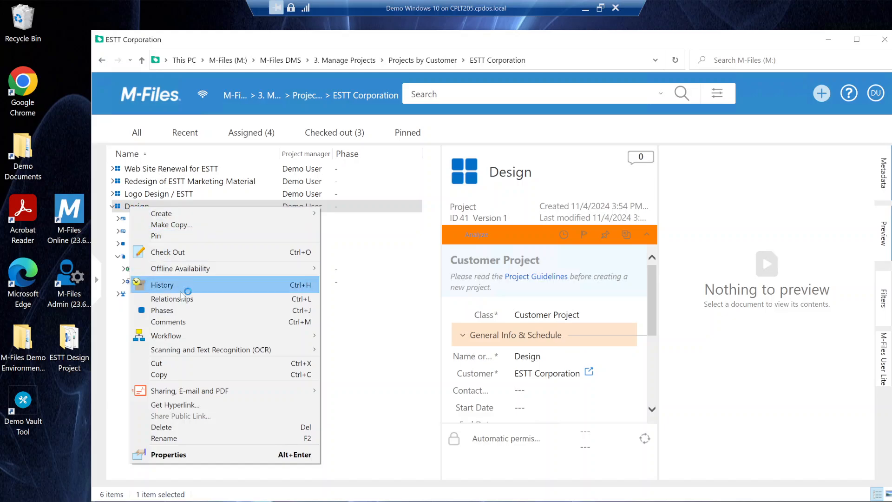
mouse_move(215, 336)
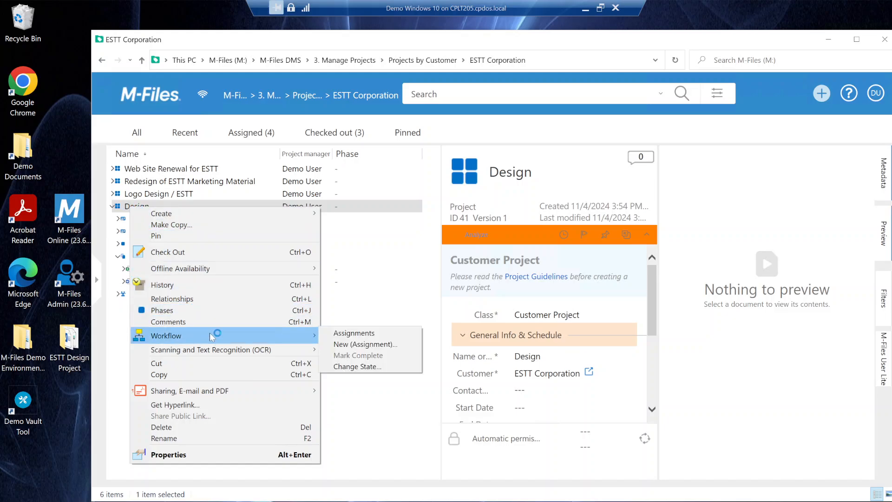
click(379, 333)
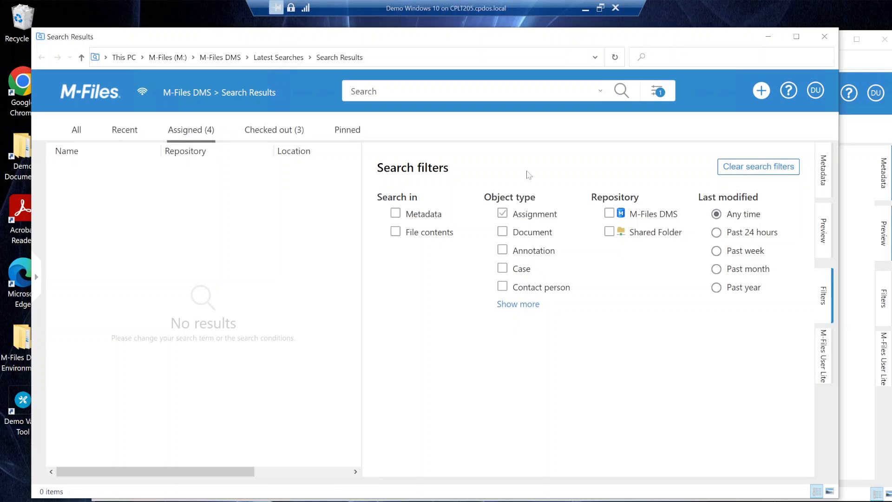
click(824, 36)
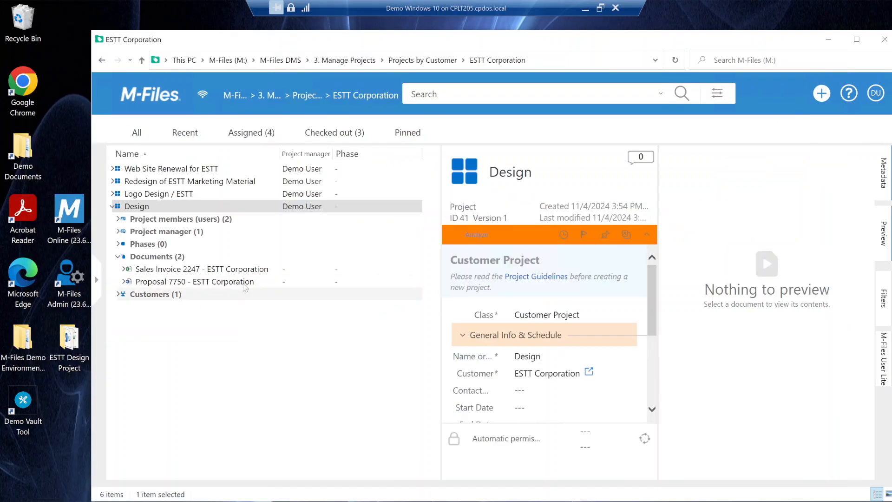
- Start a new workflow assignment for the Design project and set its class to Assignment
right_click(143, 207)
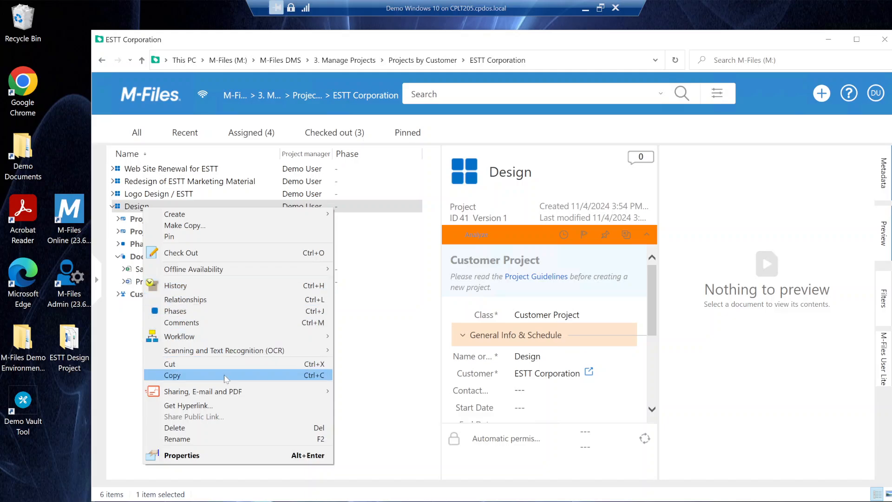
mouse_move(213, 340)
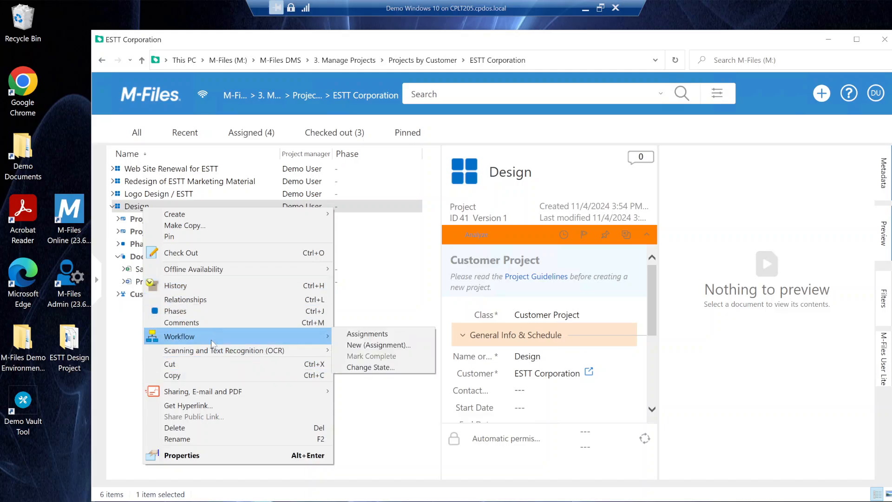
click(393, 345)
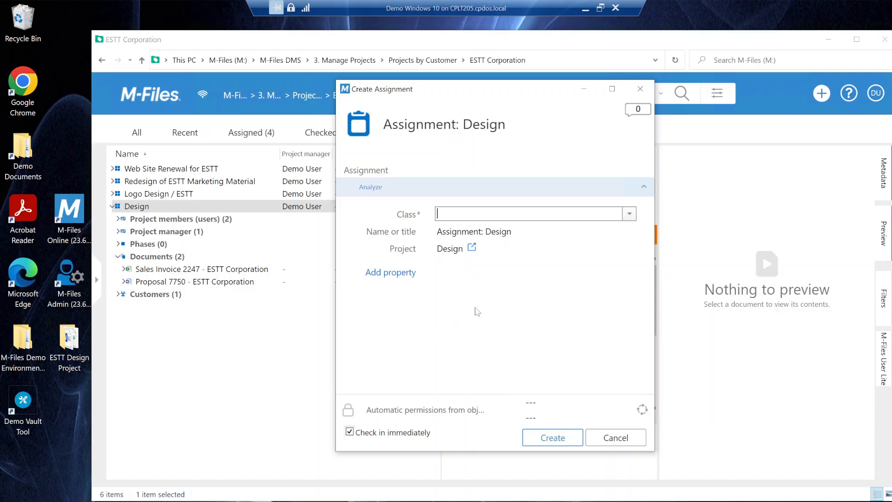
click(629, 215)
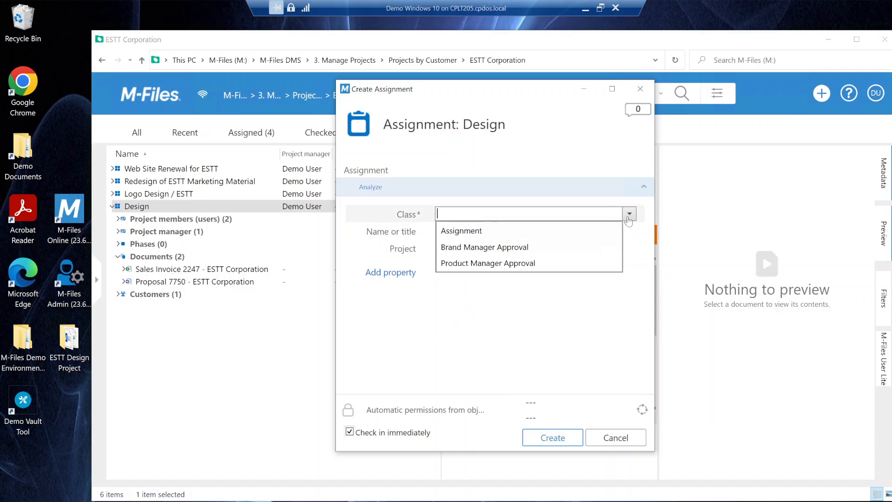
click(536, 236)
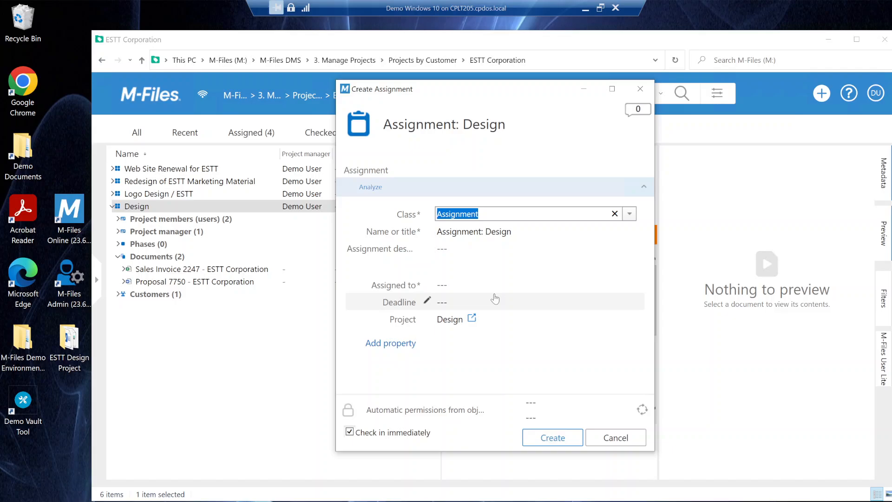
- Assign the new Design assignment to Demo User and create it
click(428, 287)
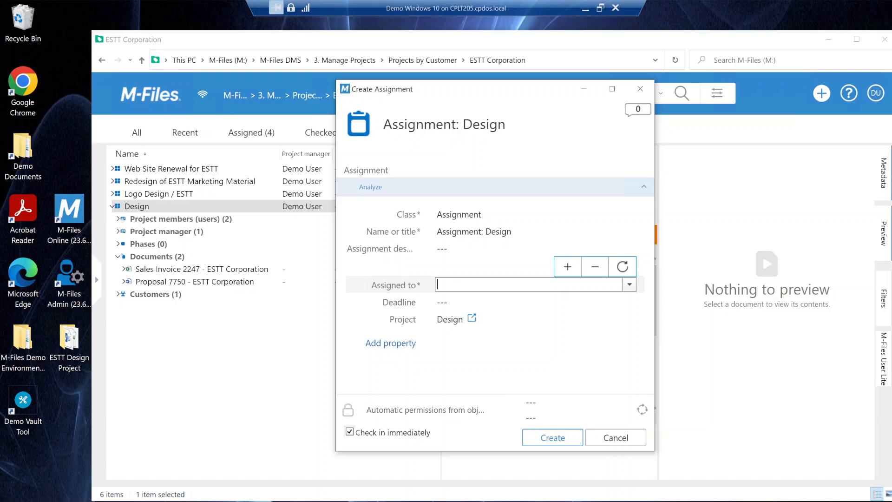
click(629, 285)
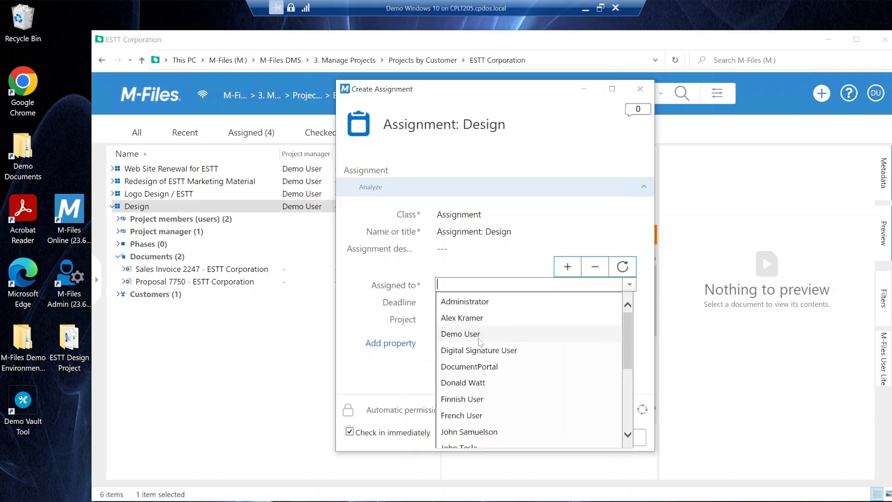
click(492, 338)
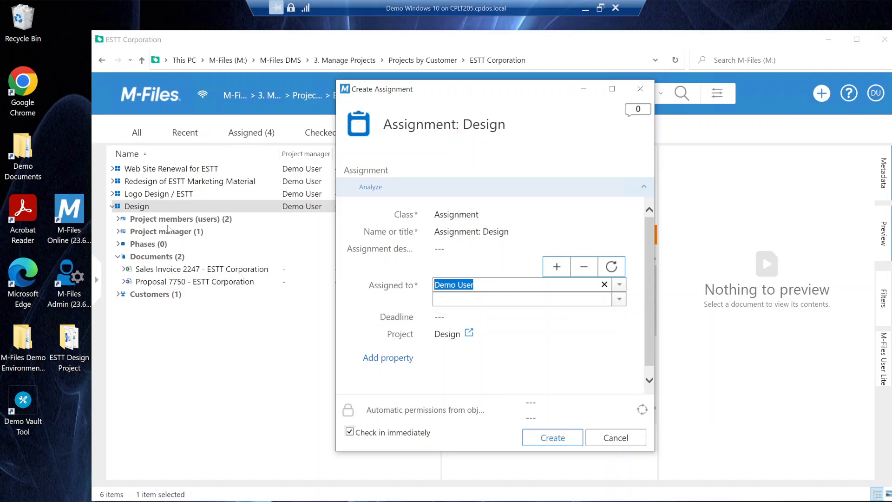
click(556, 442)
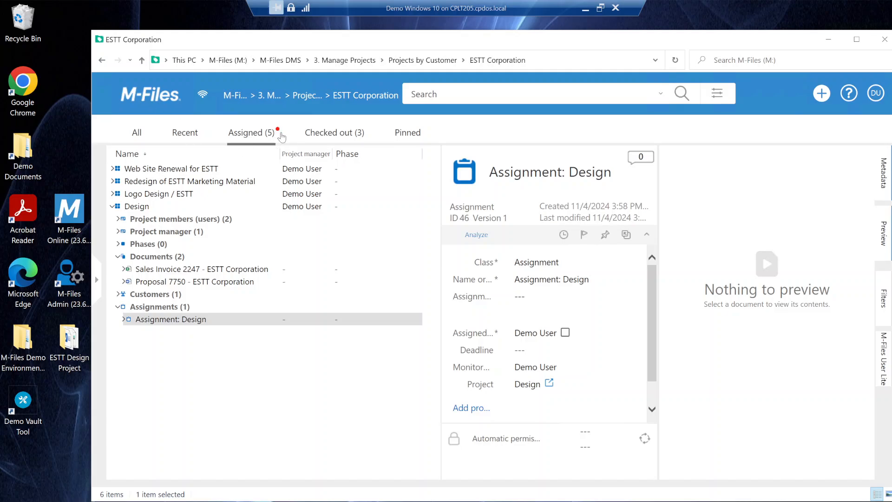
- Find the Design assignment among the assigned items and expand it down to its related Design project's contents
click(249, 136)
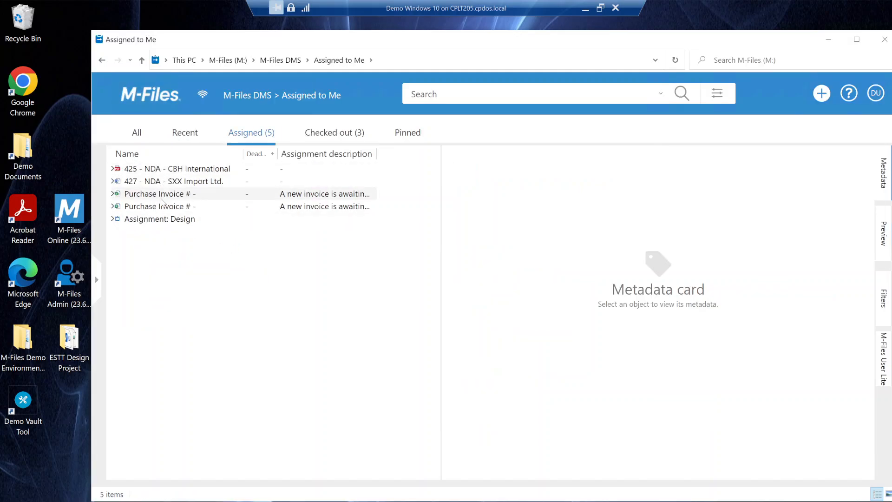
click(153, 222)
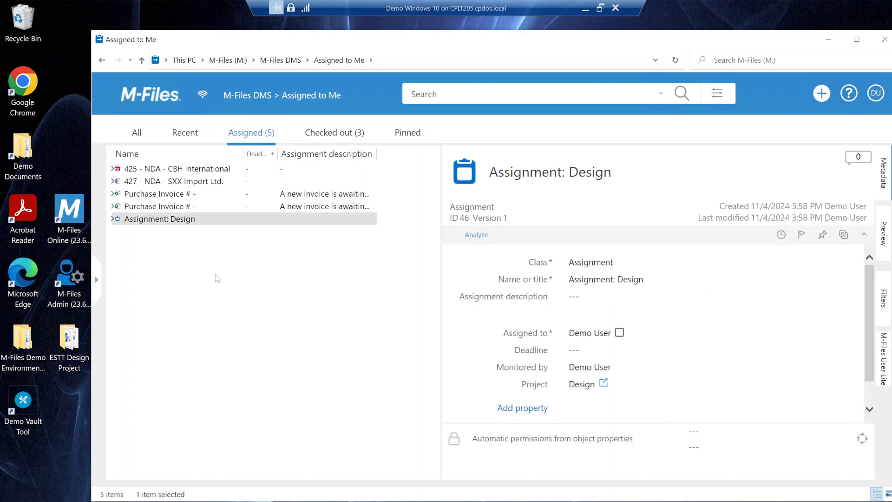
click(113, 218)
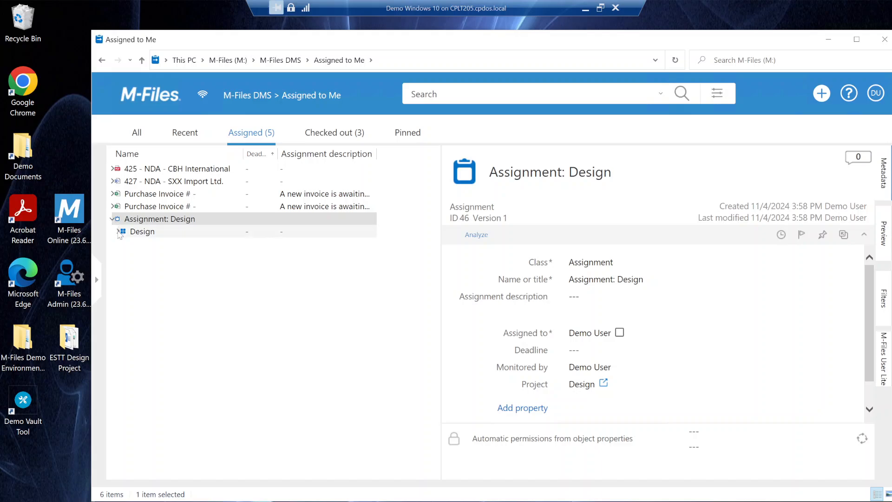
click(118, 231)
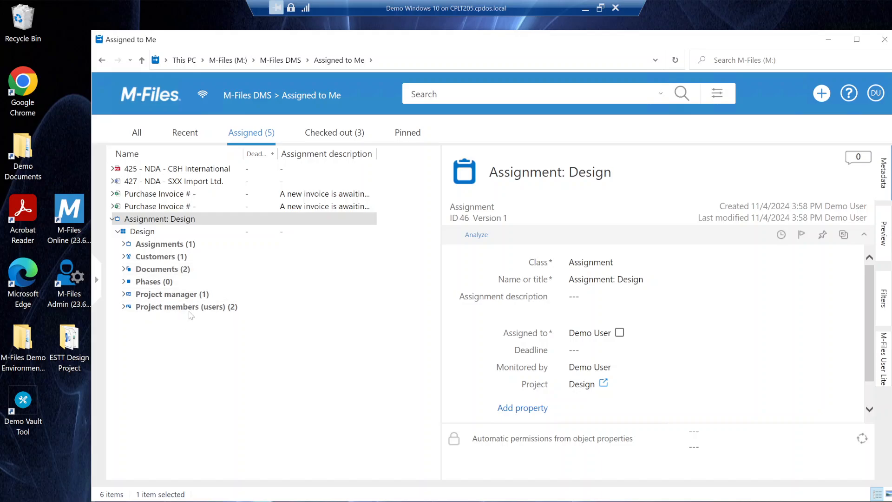
- Review the Design project's metadata and its related documents from within the assignment
click(147, 233)
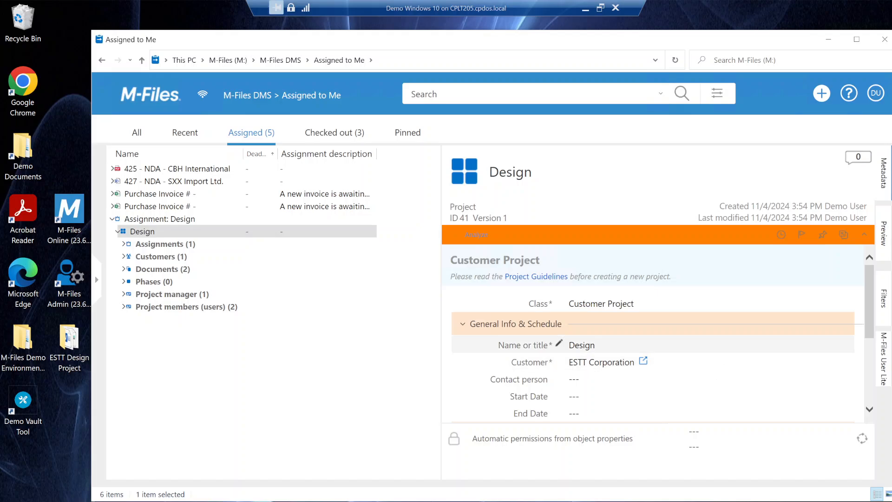
scroll(664, 362, down, 2)
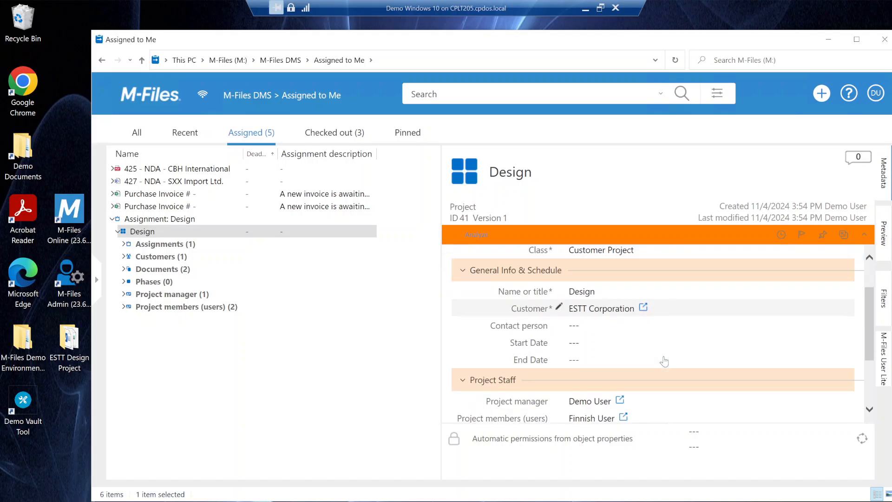
click(124, 269)
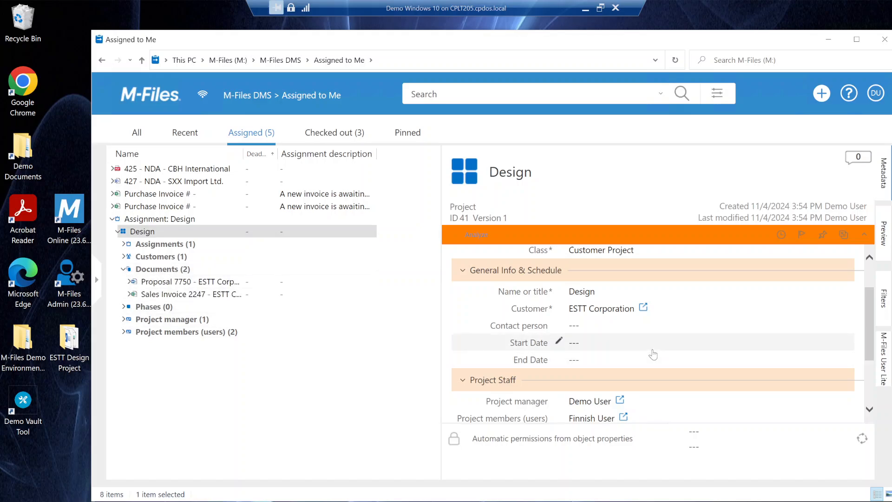
scroll(655, 353, down, 3)
scroll(657, 353, up, 3)
scroll(657, 353, up, 2)
scroll(657, 353, down, 4)
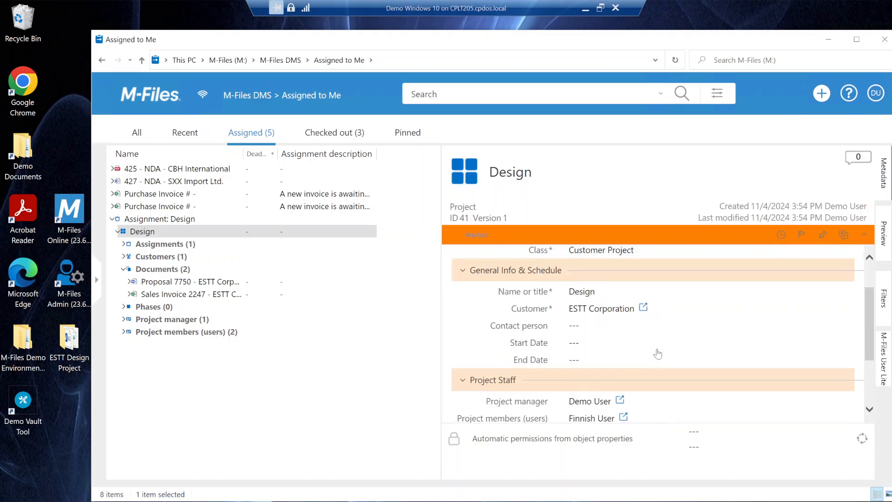
scroll(657, 353, up, 4)
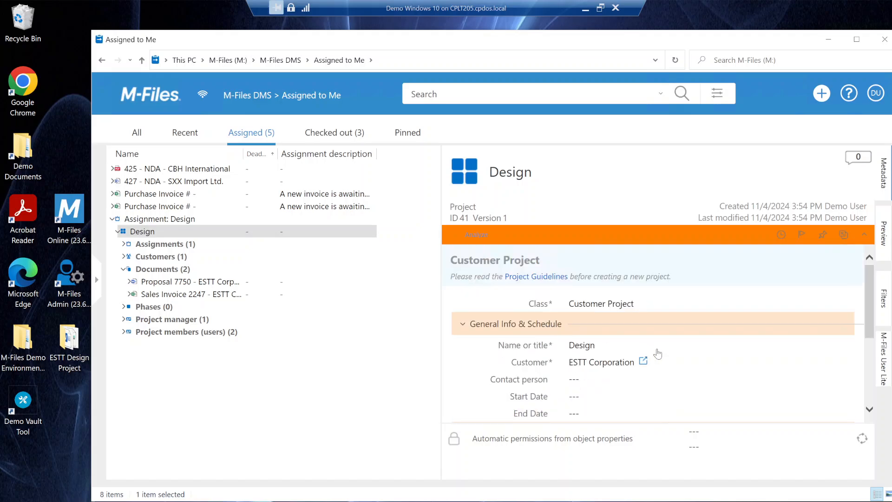
- View the workflow state change options for the Design project, cancel without changes, and look over its metadata
right_click(145, 233)
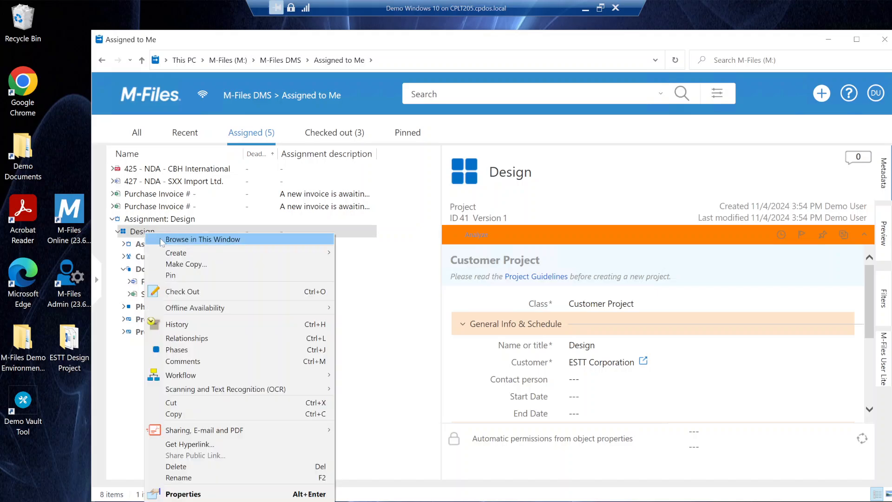
mouse_move(250, 373)
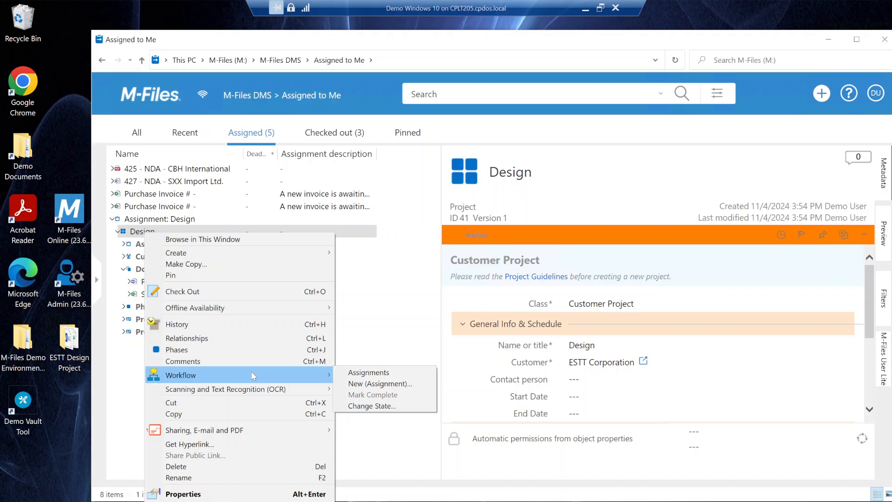
click(375, 405)
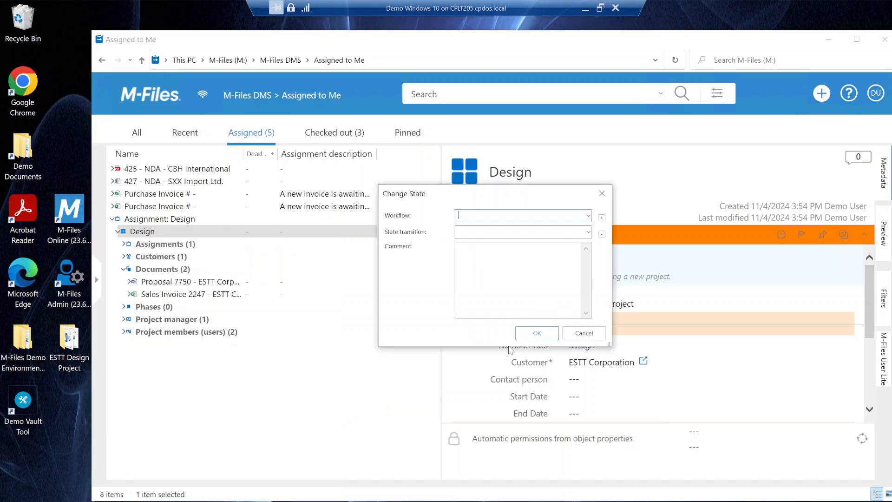
click(584, 333)
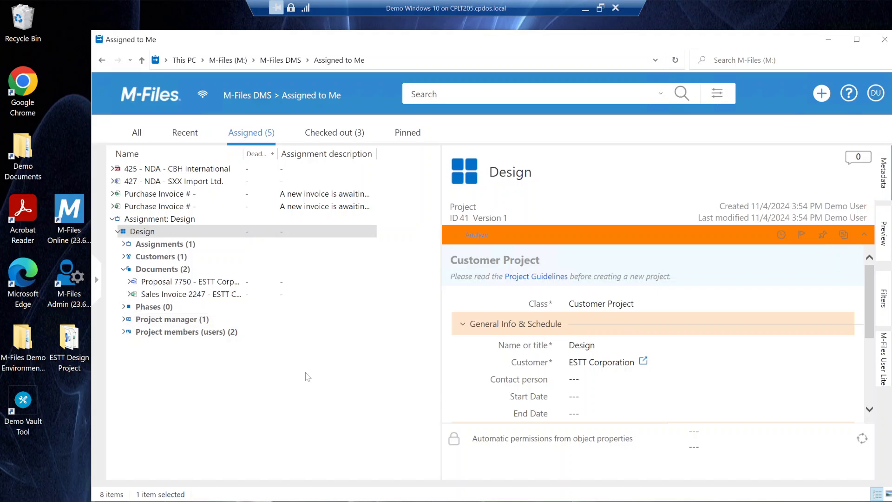
scroll(557, 335, down, 4)
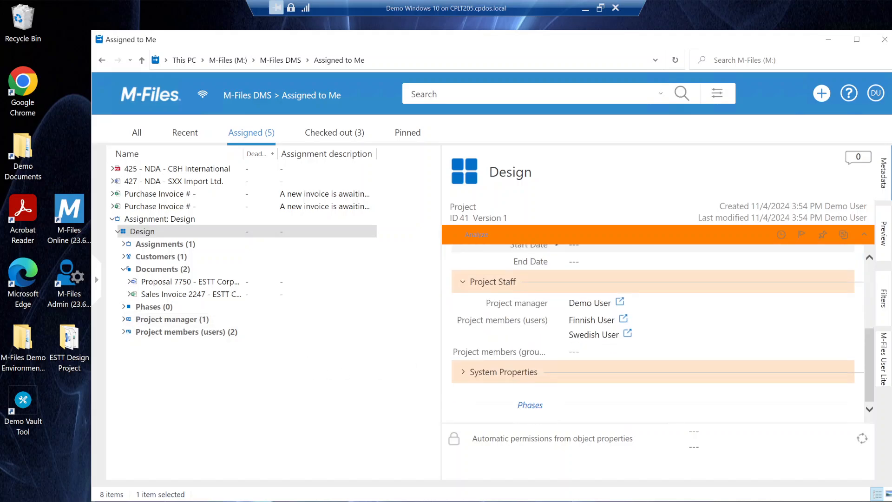
scroll(557, 364, up, 4)
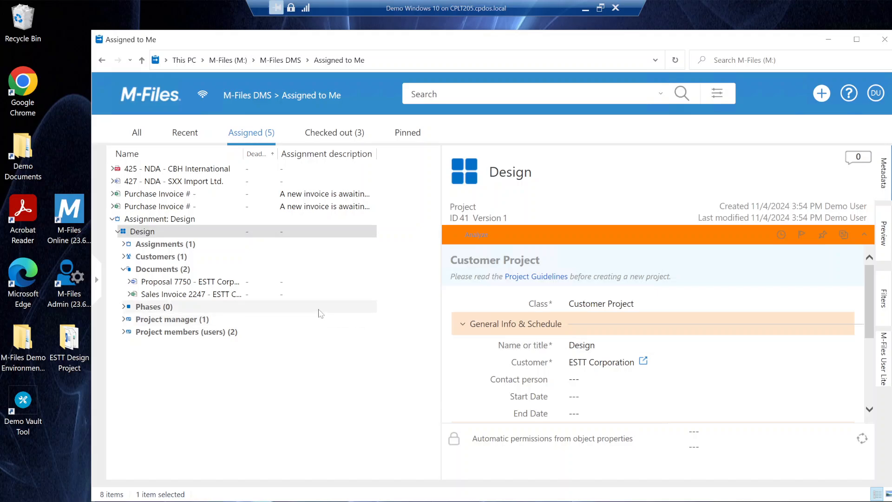